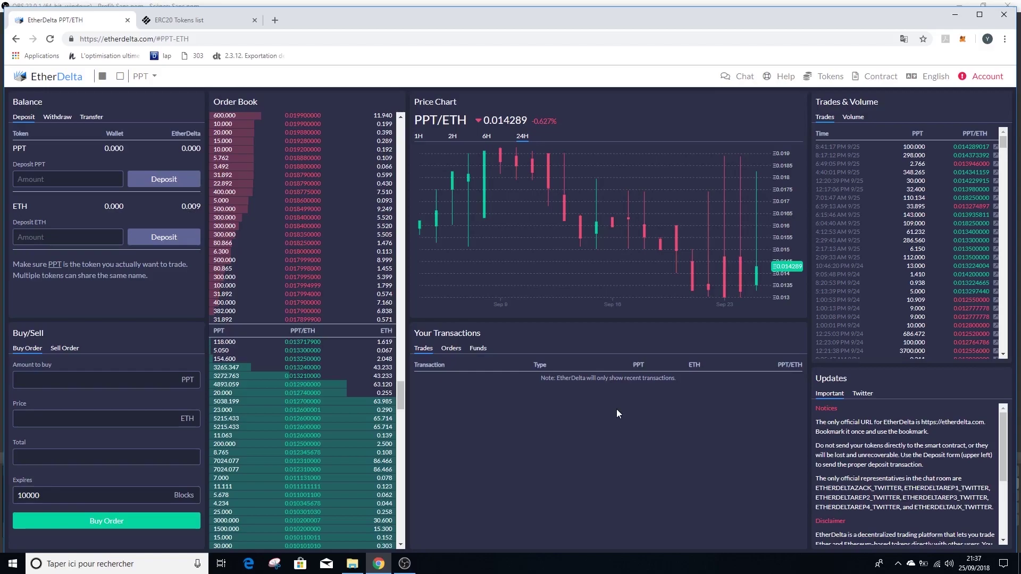
Switch to the ERC20 Tokens list page on Eidoo and look through the ranked tokens with their descriptions and prices
left_click(175, 21)
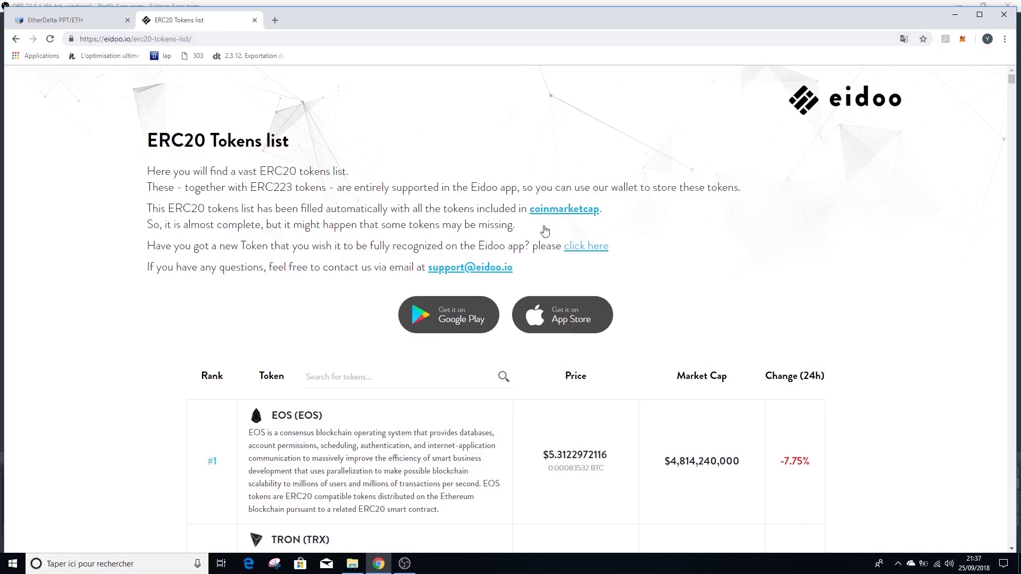
left_click_drag(148, 140, 280, 140)
left_click(301, 142)
scroll(392, 265, "down", 9)
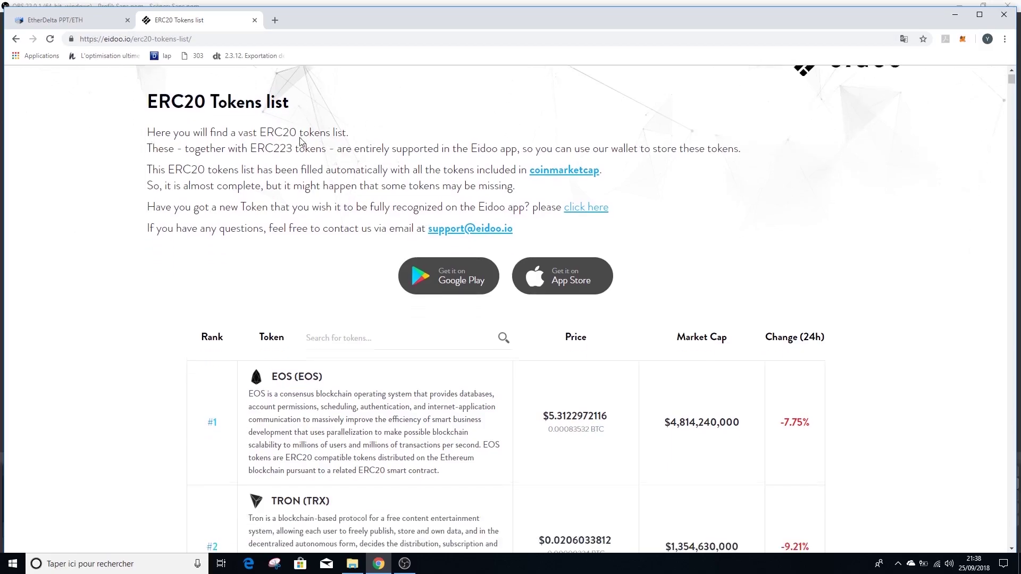
scroll(392, 272, "down", 20)
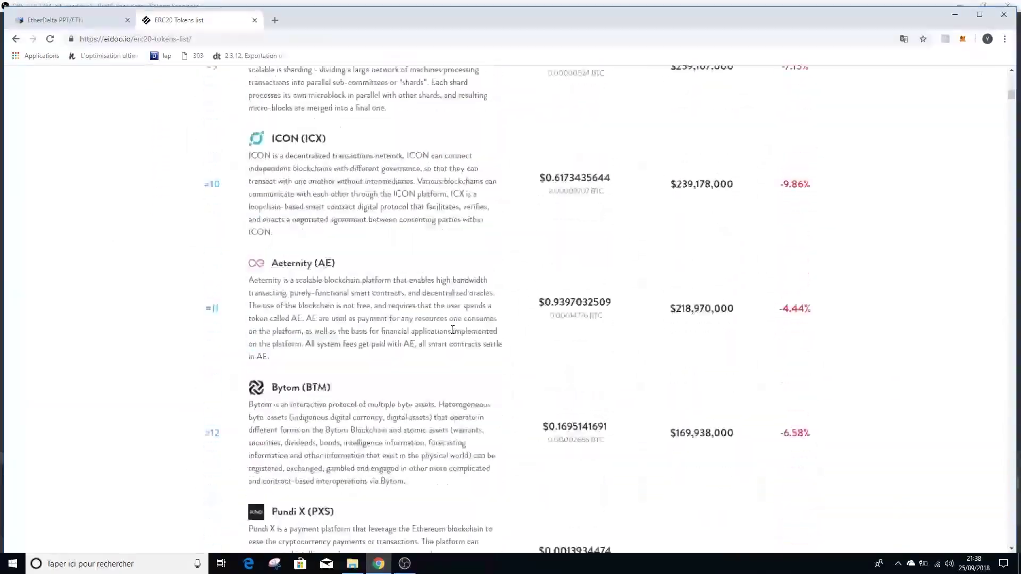
scroll(478, 328, "up", 20)
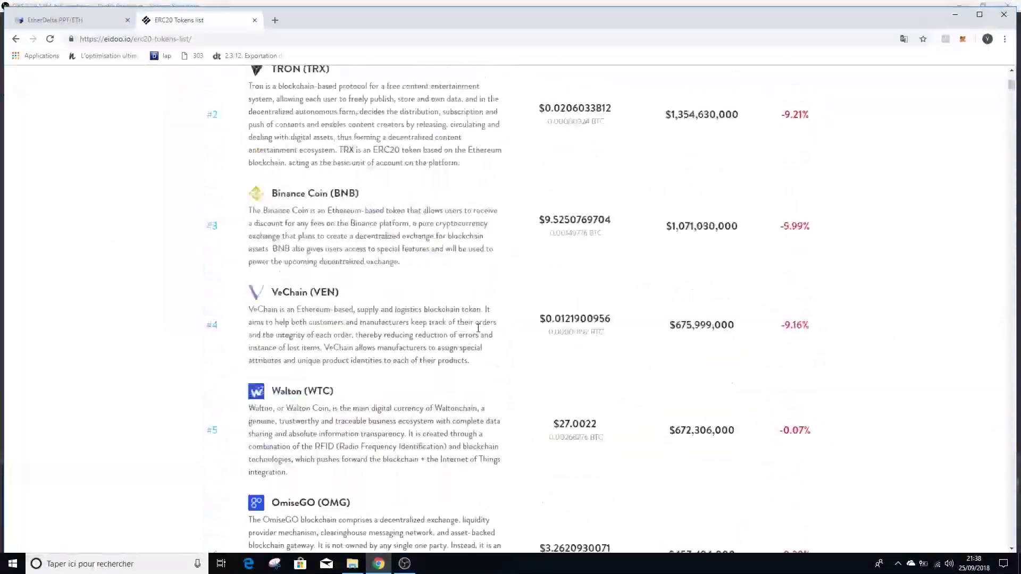
scroll(357, 380, "down", 1)
scroll(357, 381, "up", 1)
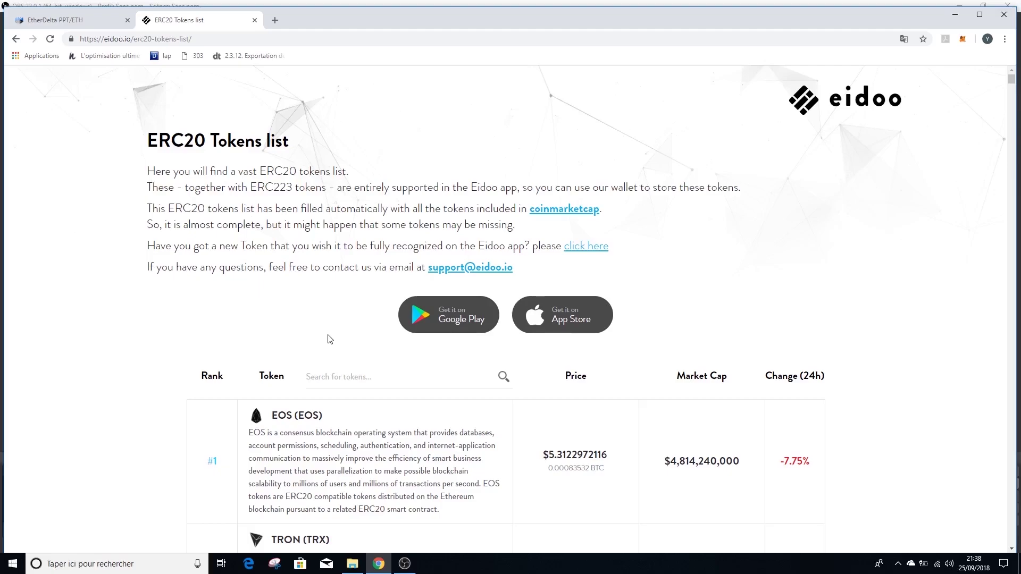
Return to EtherDelta and check the MetaMask wallet, plus the ETH wallet and EtherDelta balances
left_click(74, 20)
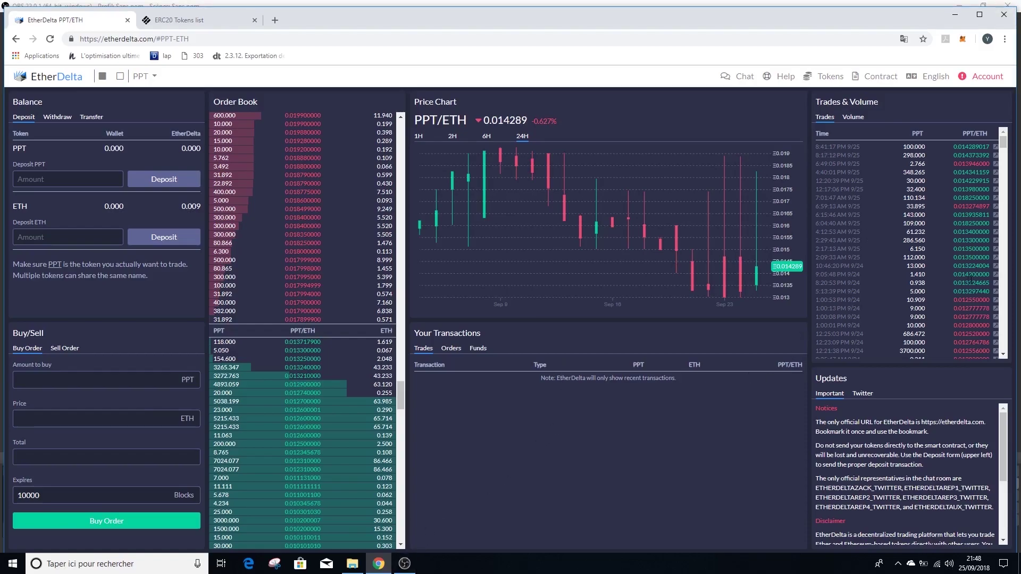
left_click(964, 43)
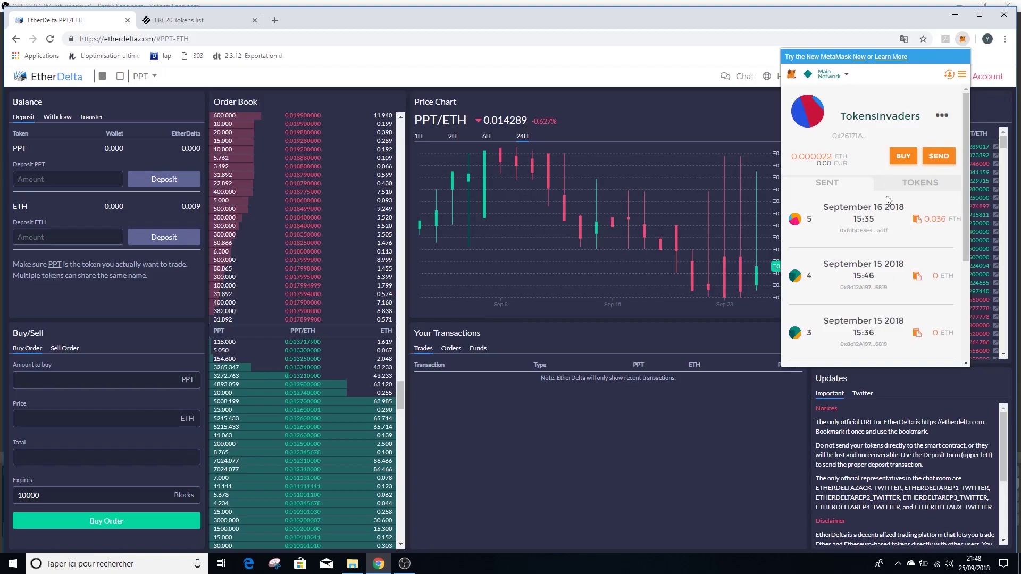
left_click(763, 429)
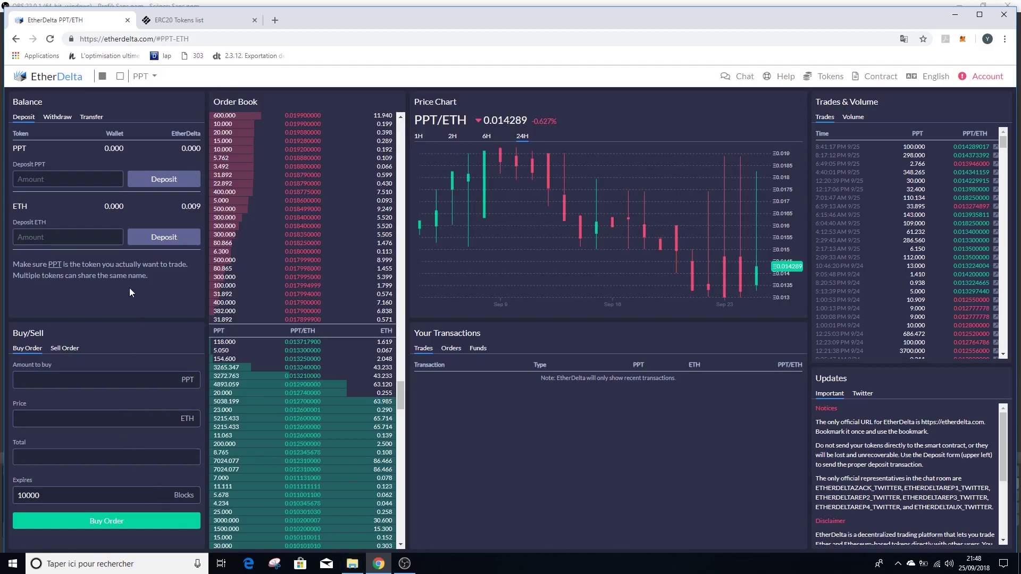
mouse_move(119, 205)
mouse_move(189, 204)
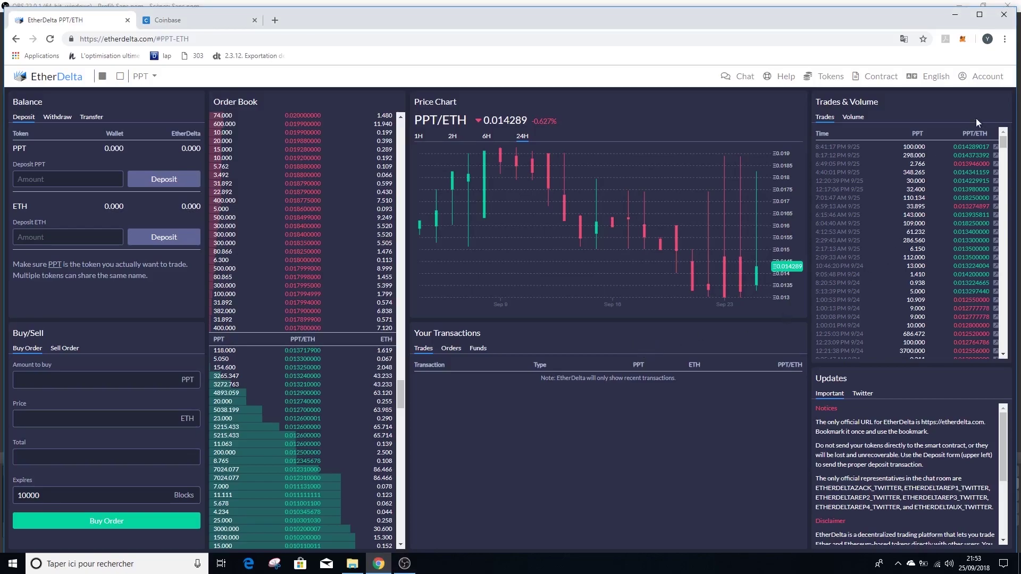
Switch the active EtherDelta account to the one marked as having a private key
left_click(978, 80)
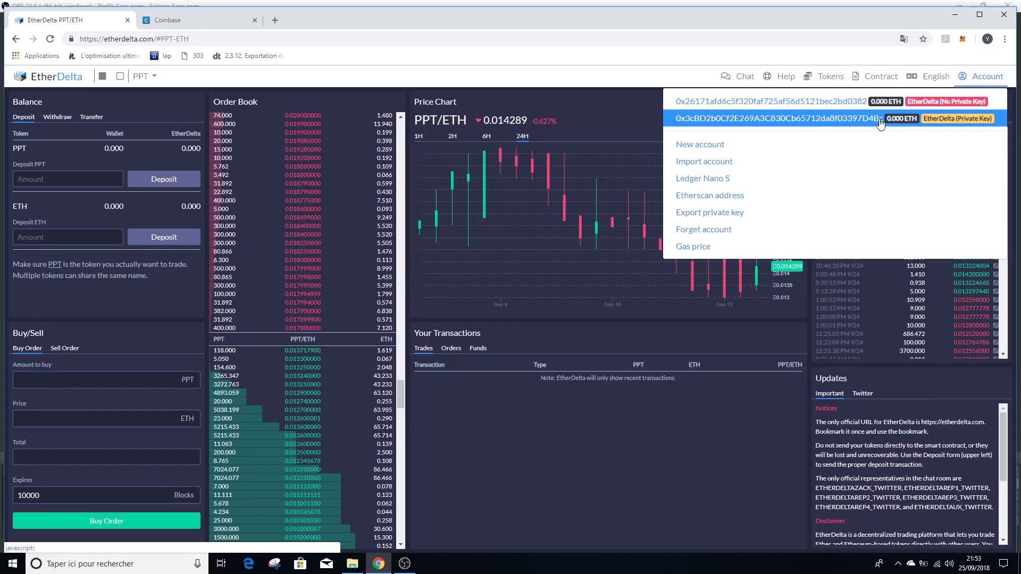
left_click(715, 124)
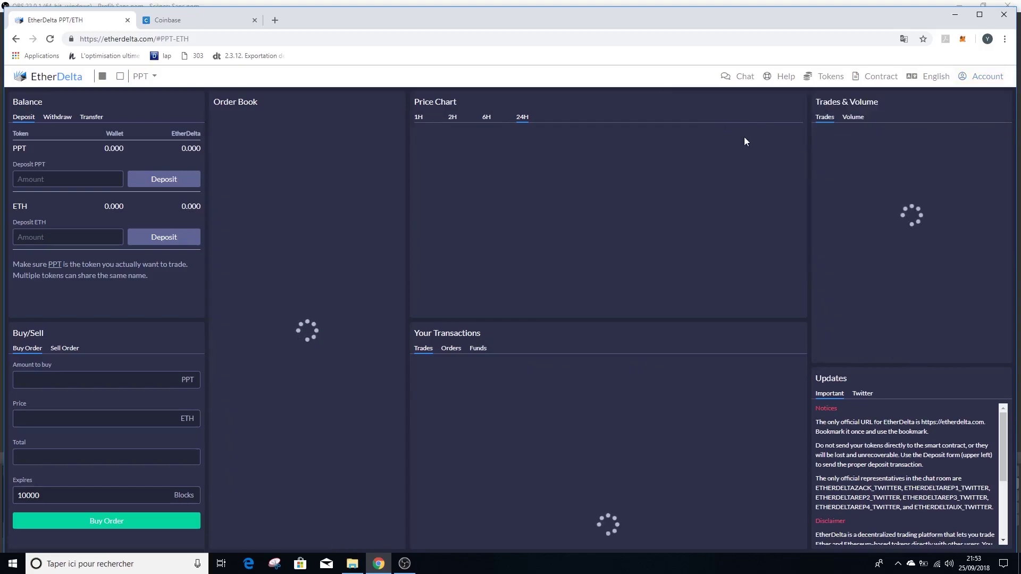
left_click(976, 77)
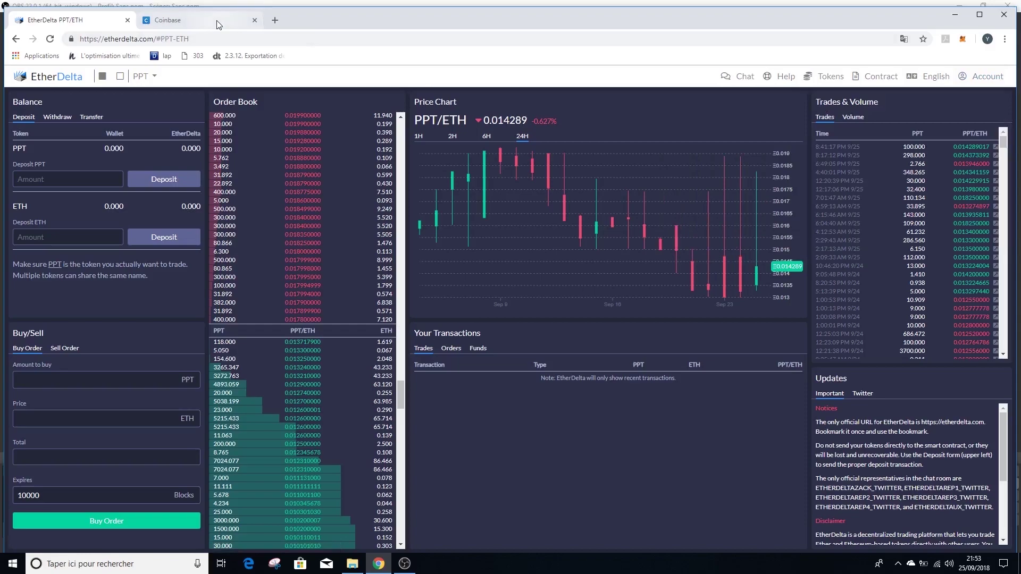
View the wallets under Comptes on Coinbase, and return to EtherDelta to look at the account addresses
left_click(213, 24)
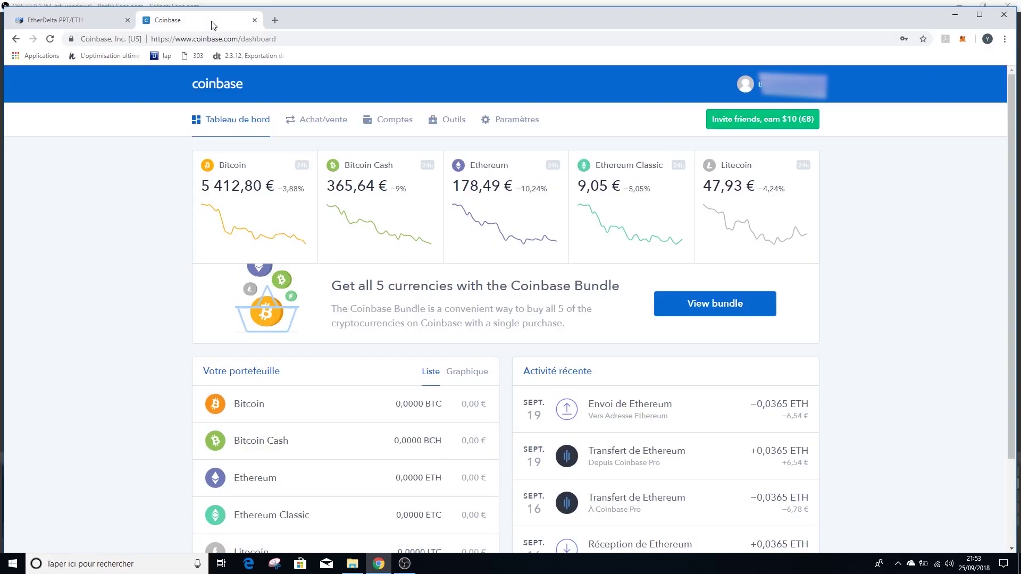
left_click(382, 124)
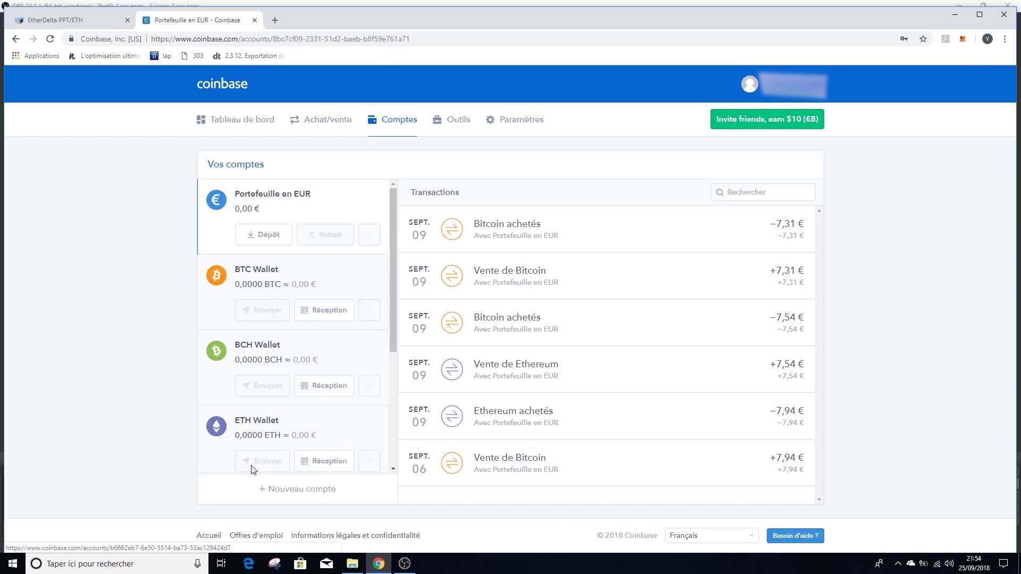
left_click(80, 20)
left_click(984, 76)
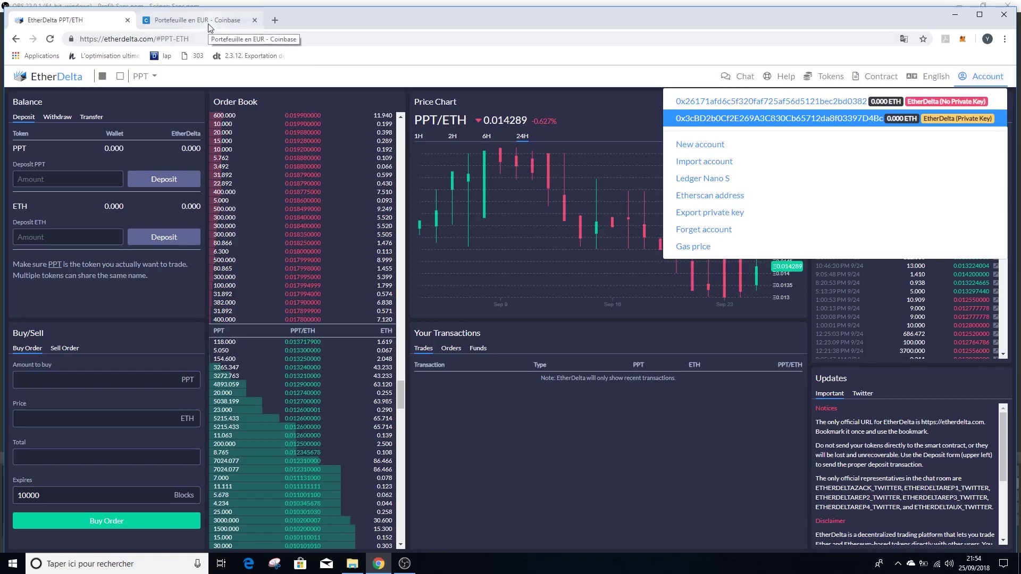
left_click(518, 449)
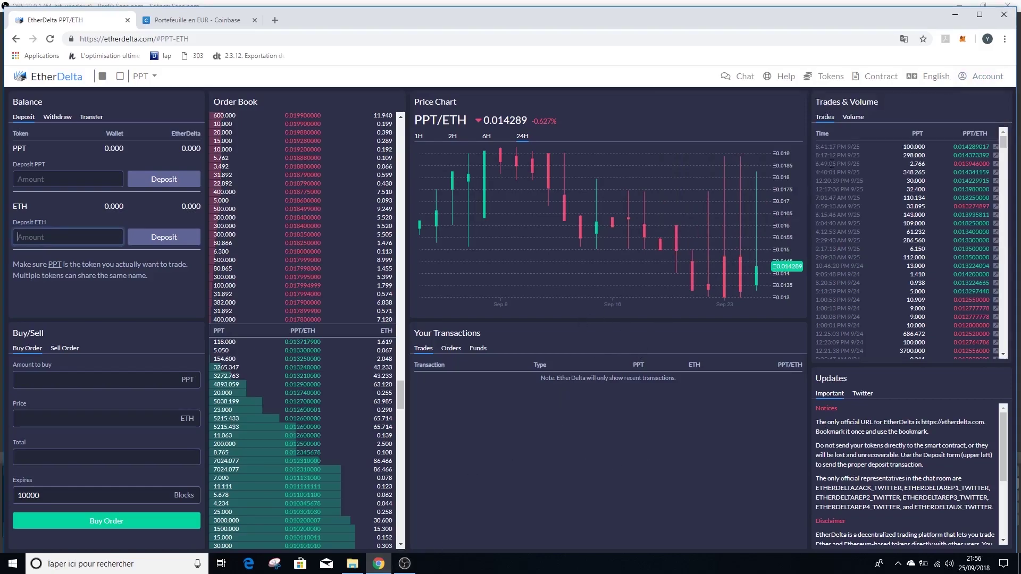
Change the EtherDelta interface language to Français
left_click(934, 77)
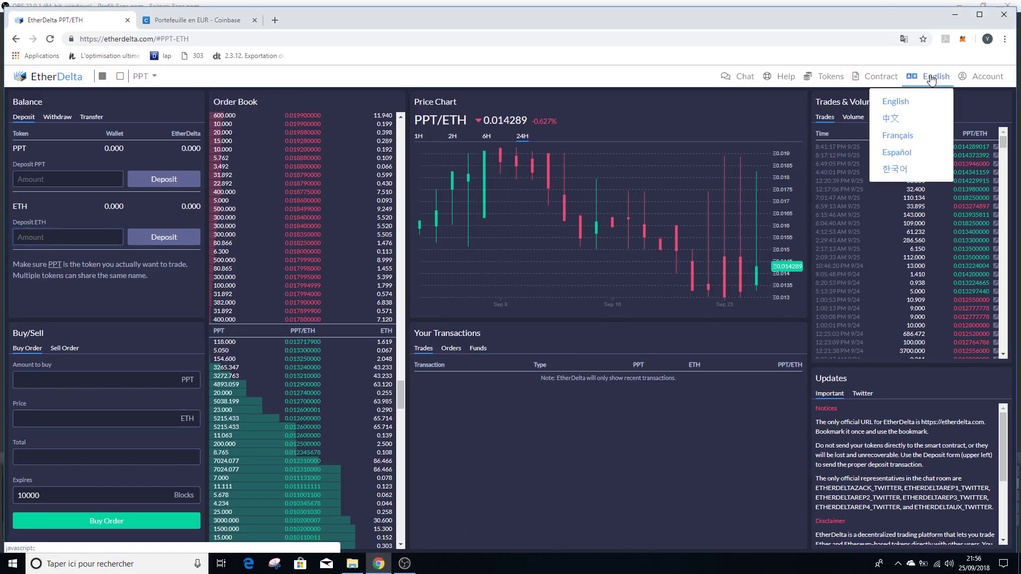
left_click(898, 137)
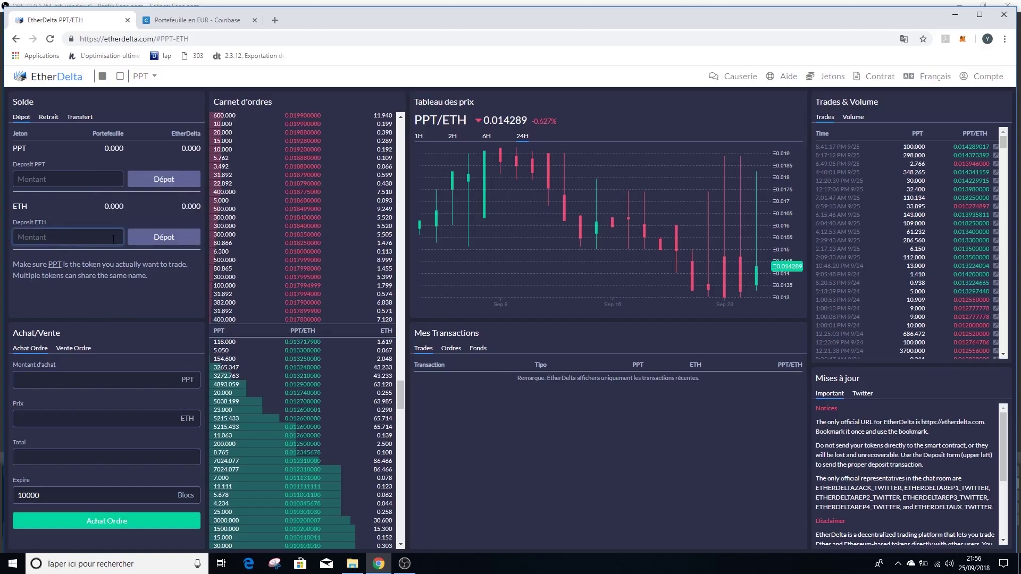
View the Retrait and Transfert forms of the balance section, and return to the Dépôt form
left_click(56, 121)
left_click(79, 117)
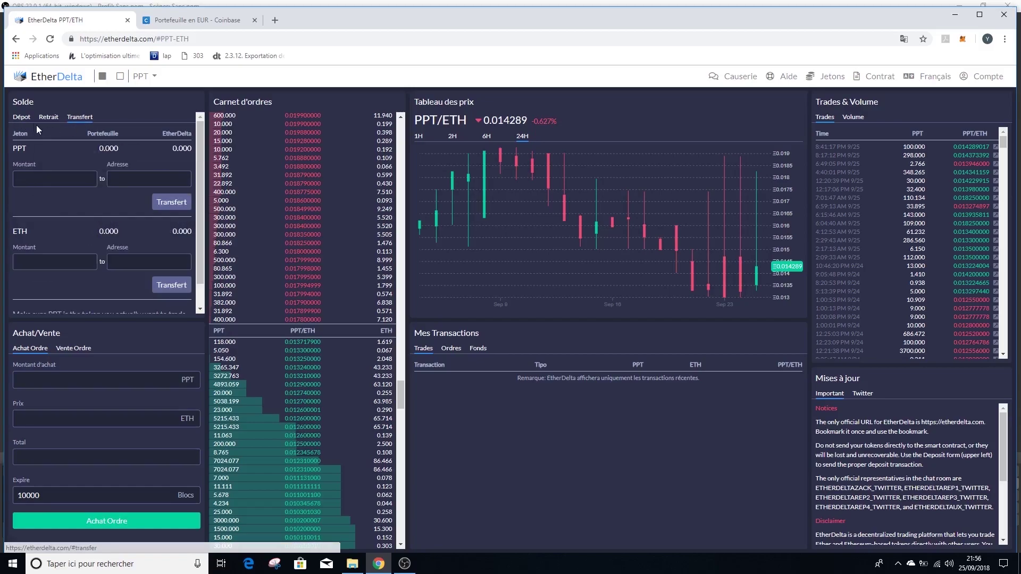
left_click(23, 117)
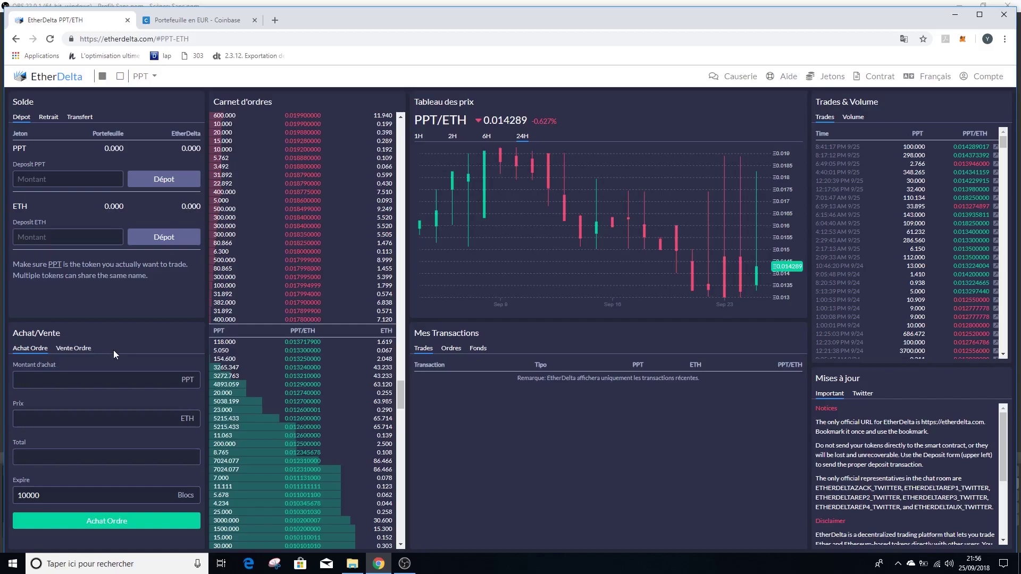
Browse the PPT/ETH sell orders in the order book and show the funds history under Mes Transactions
scroll(302, 382, "up", 2)
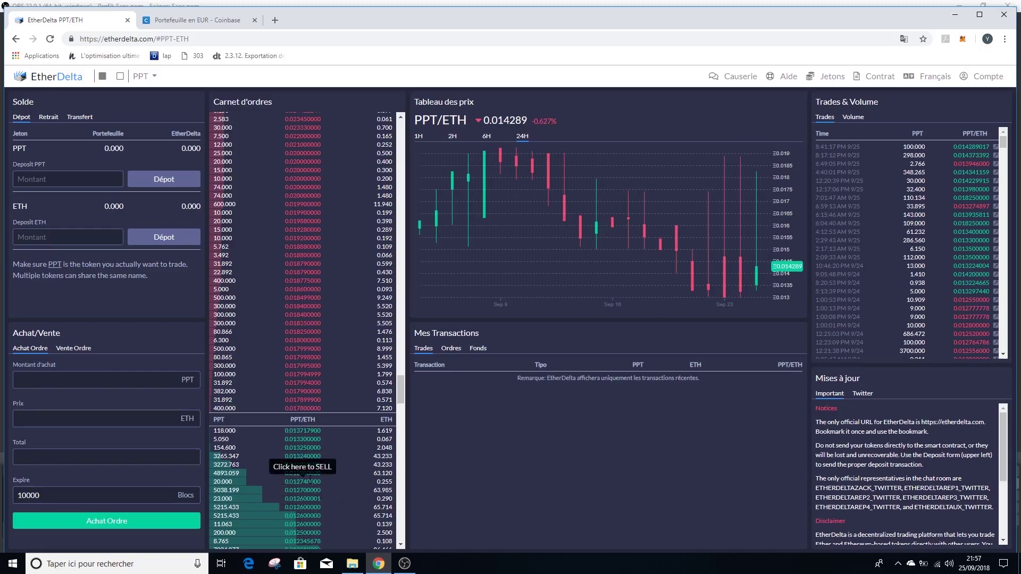
scroll(306, 478, "up", 3)
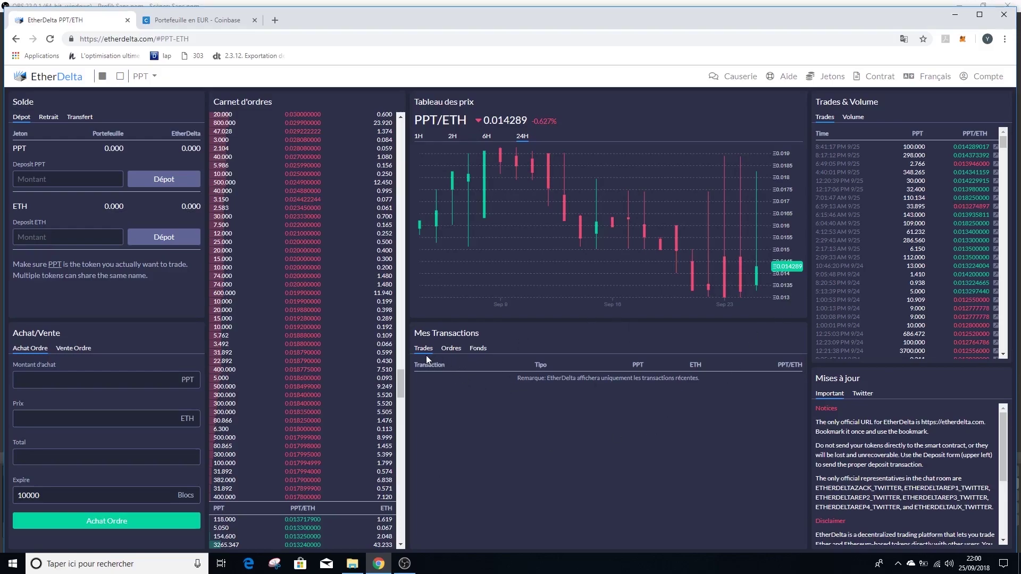
left_click(477, 349)
Search the token list for bnb and switch the traded token to BNB
left_click(150, 79)
scroll(170, 144, "down", 15)
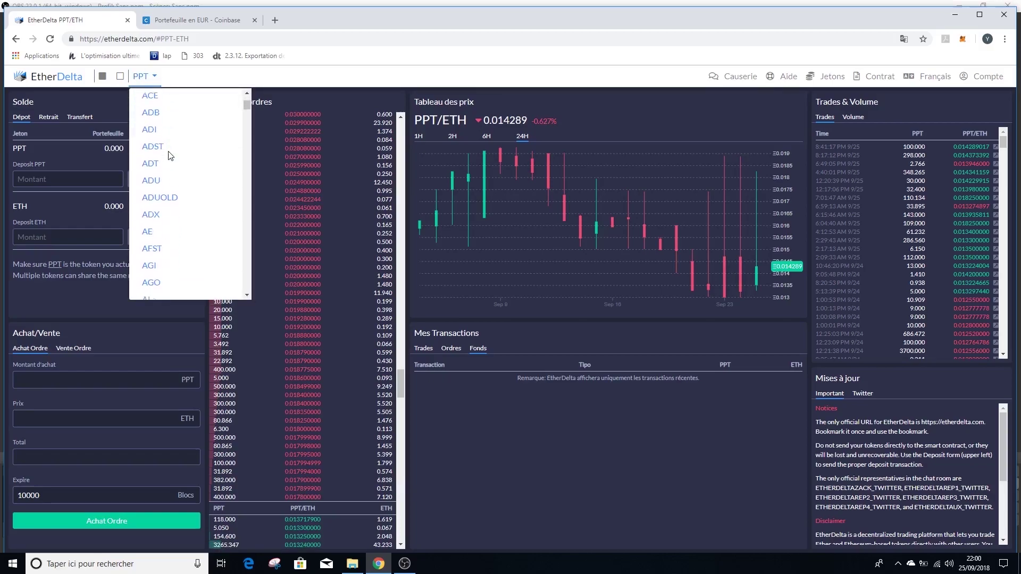
scroll(178, 160, "down", 20)
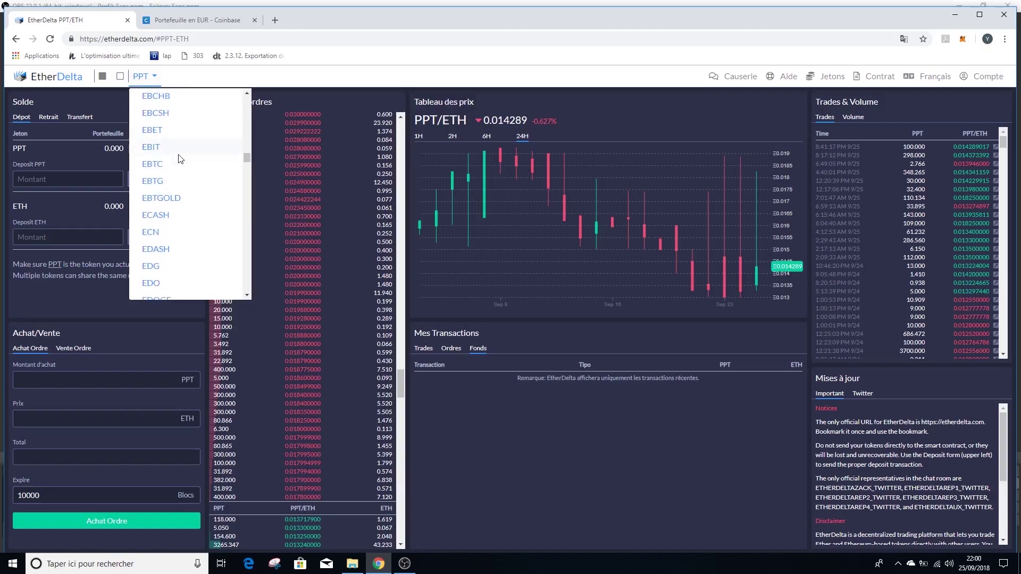
scroll(194, 187, "down", 10)
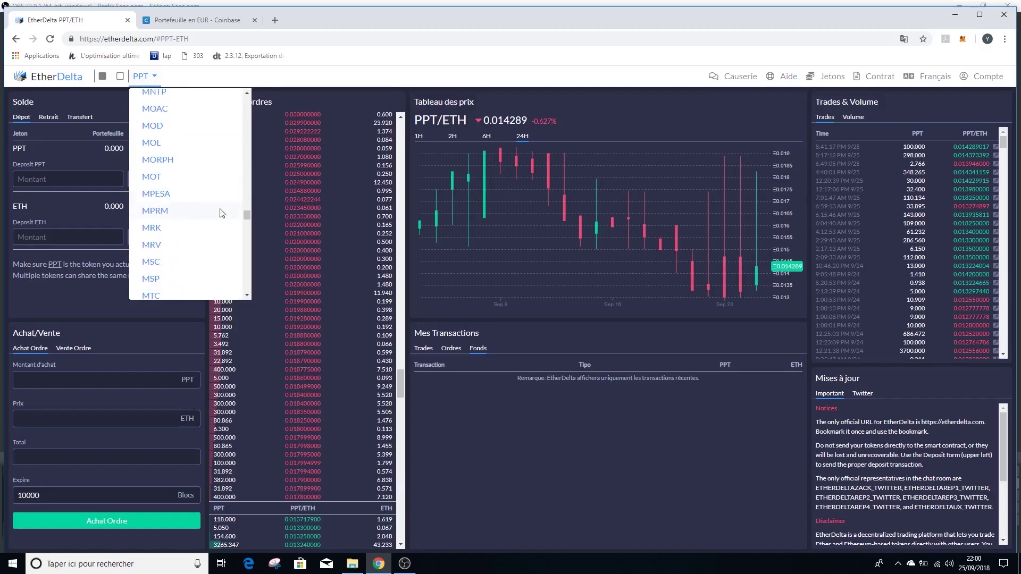
left_click(244, 216)
left_click_drag(245, 213, 247, 101)
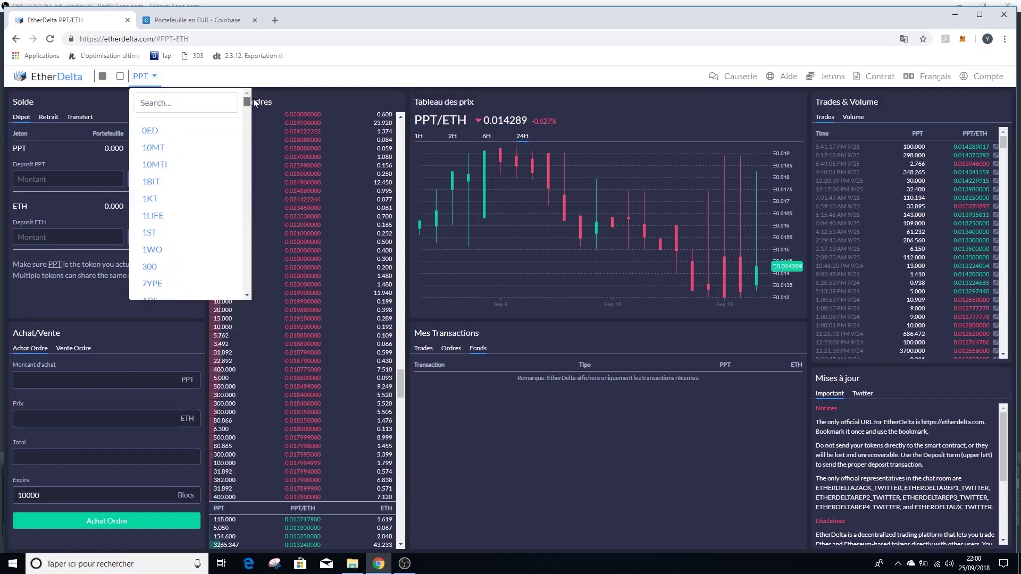
left_click(196, 104)
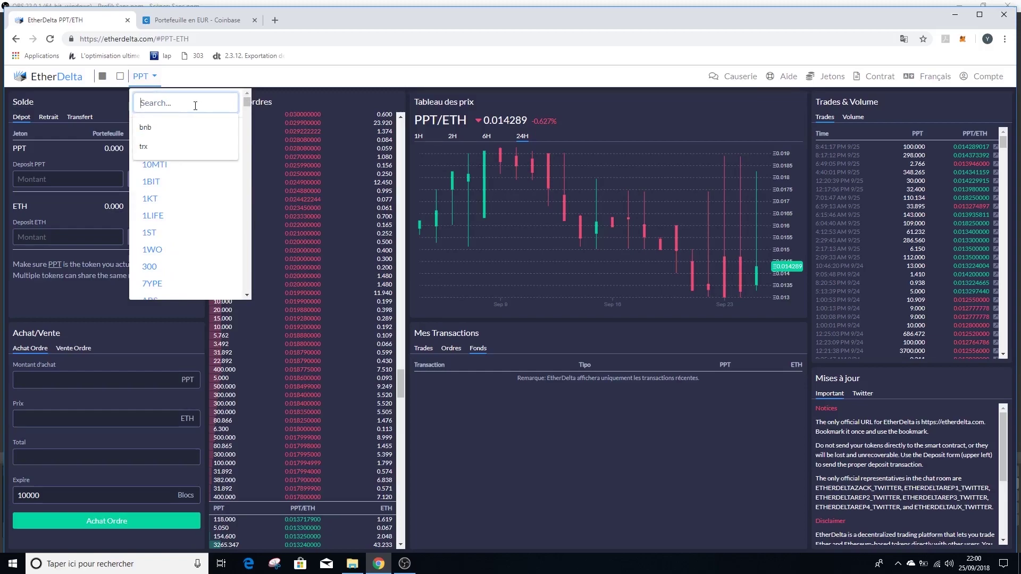
left_click(165, 121)
left_click(152, 132)
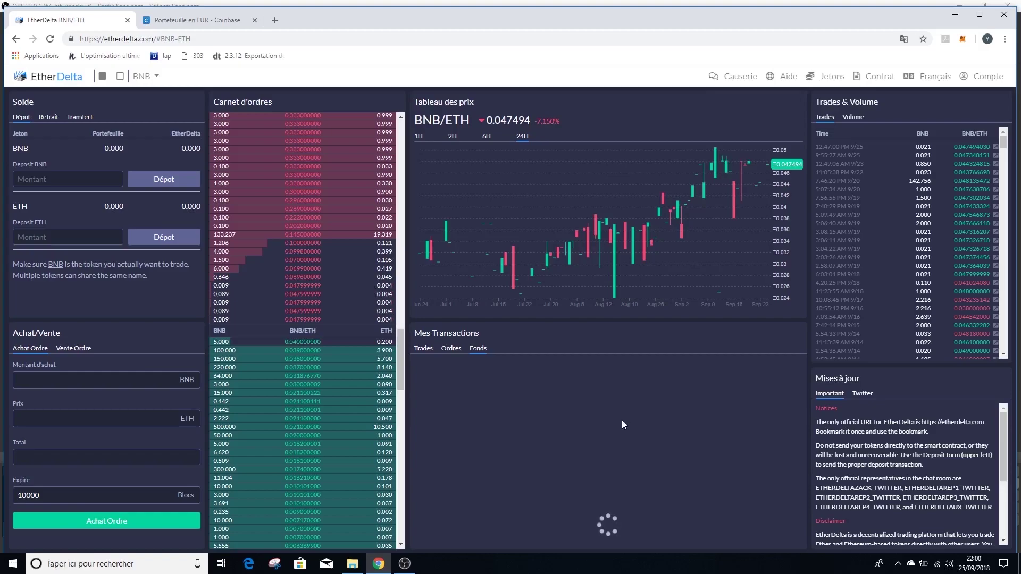
left_click(148, 77)
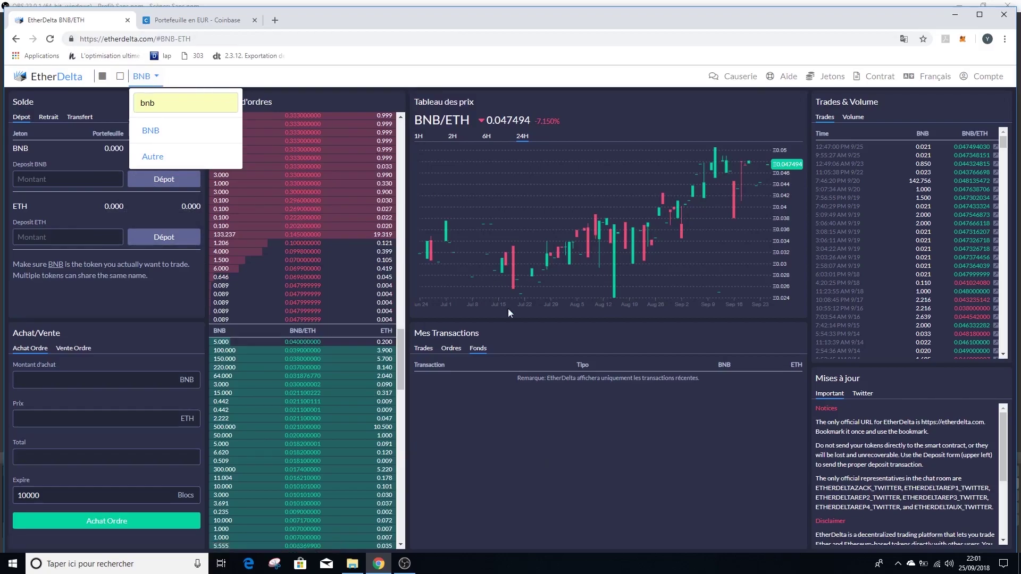
left_click(563, 424)
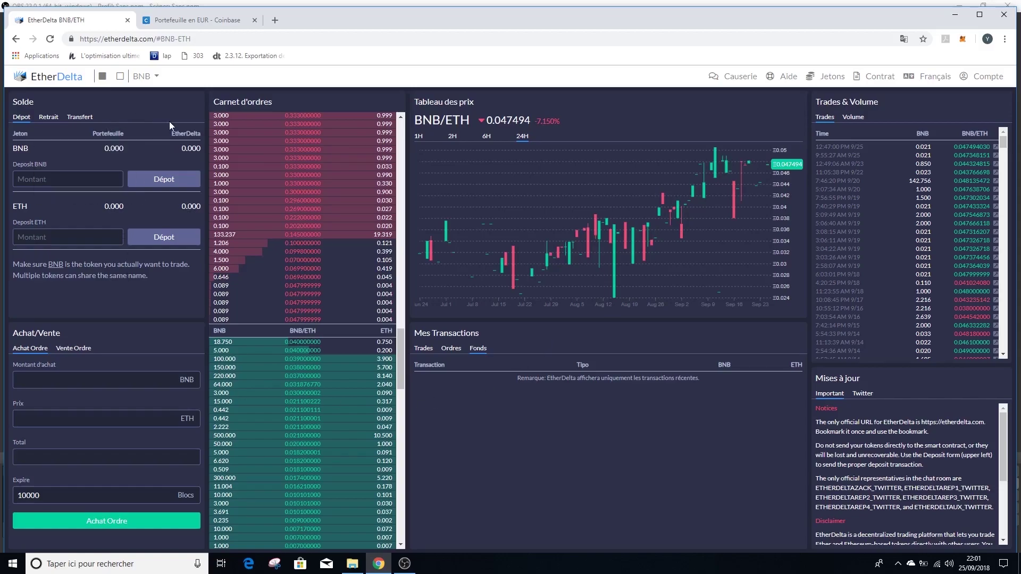
Compare the ETH balance in the MetaMask wallet with the ETH wallet and EtherDelta balances in the deposit section
left_click(963, 39)
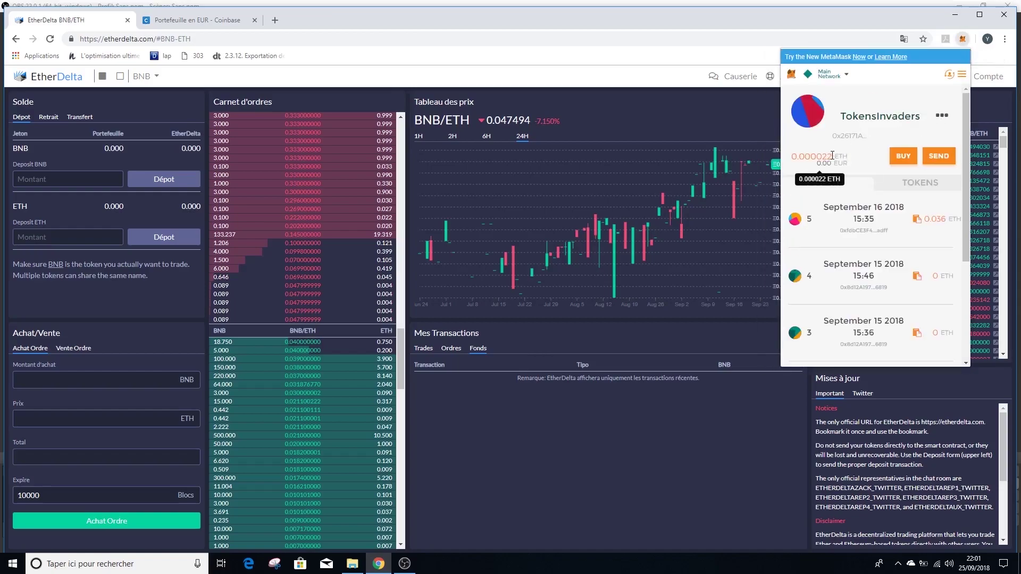
left_click_drag(833, 154, 795, 160)
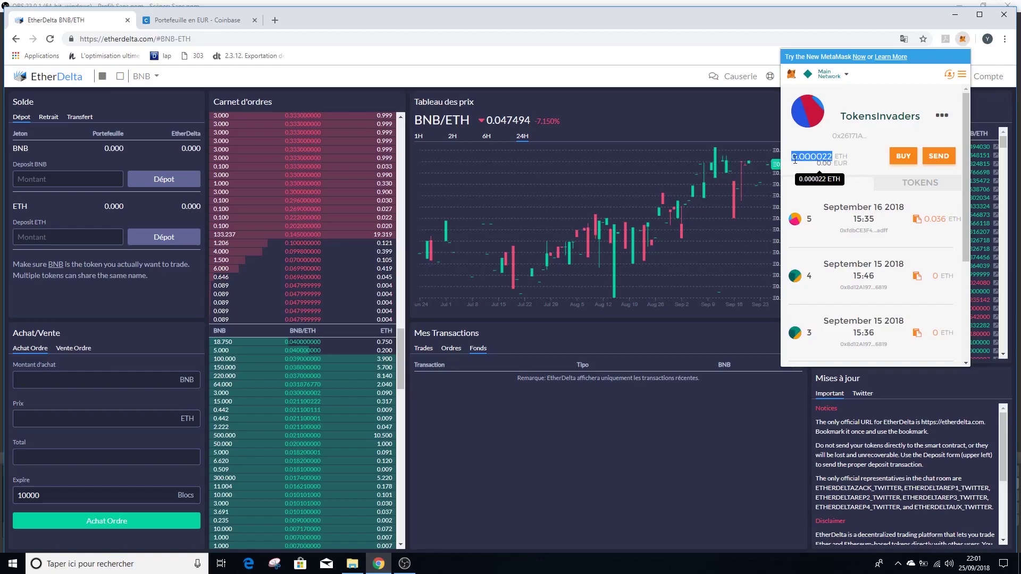
left_click(823, 156)
mouse_move(822, 156)
left_mouse_down()
mouse_move(832, 156)
mouse_move(817, 157)
left_mouse_up()
left_click(831, 156)
left_click(818, 156)
mouse_move(114, 206)
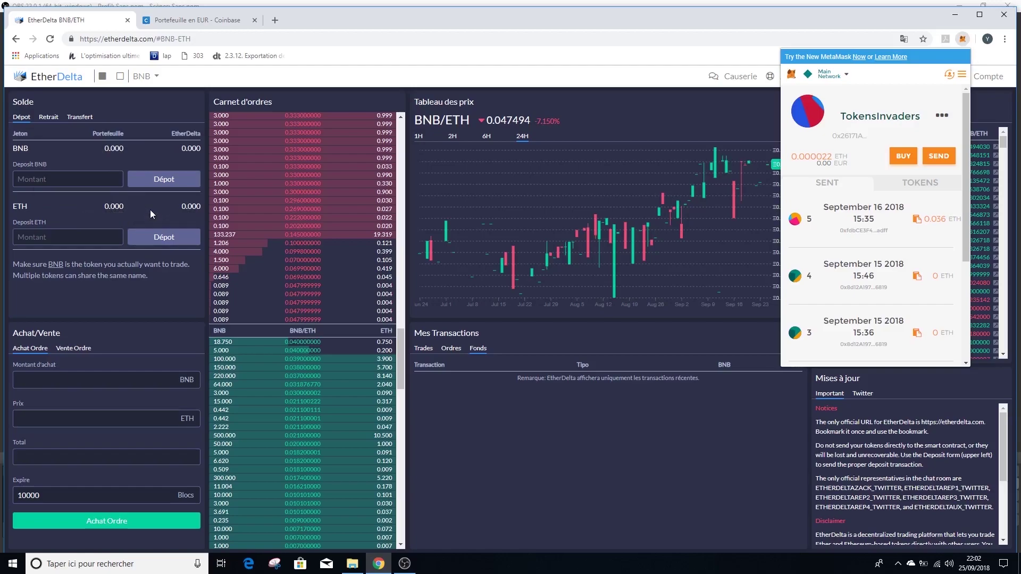
mouse_move(185, 205)
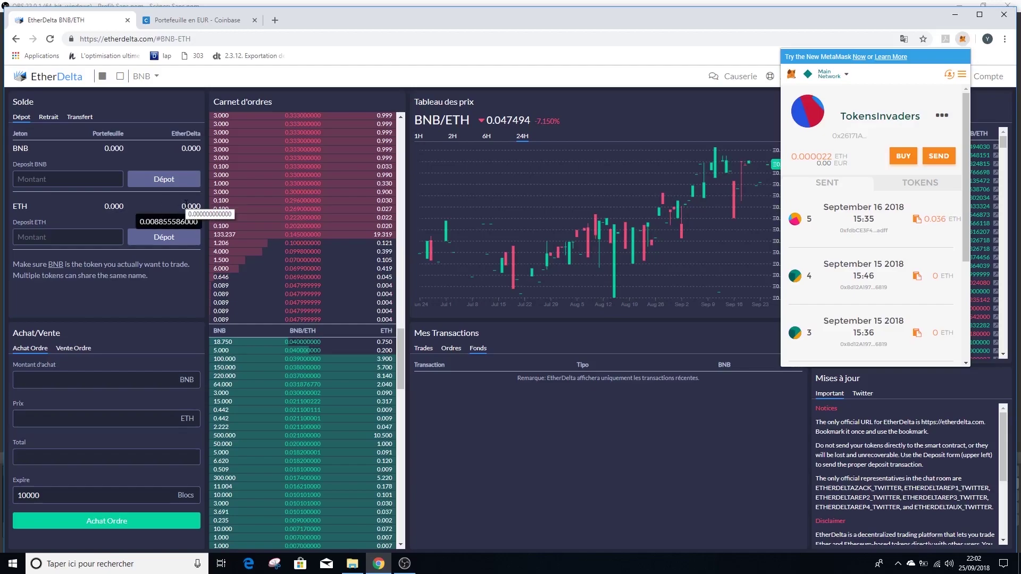
mouse_move(833, 157)
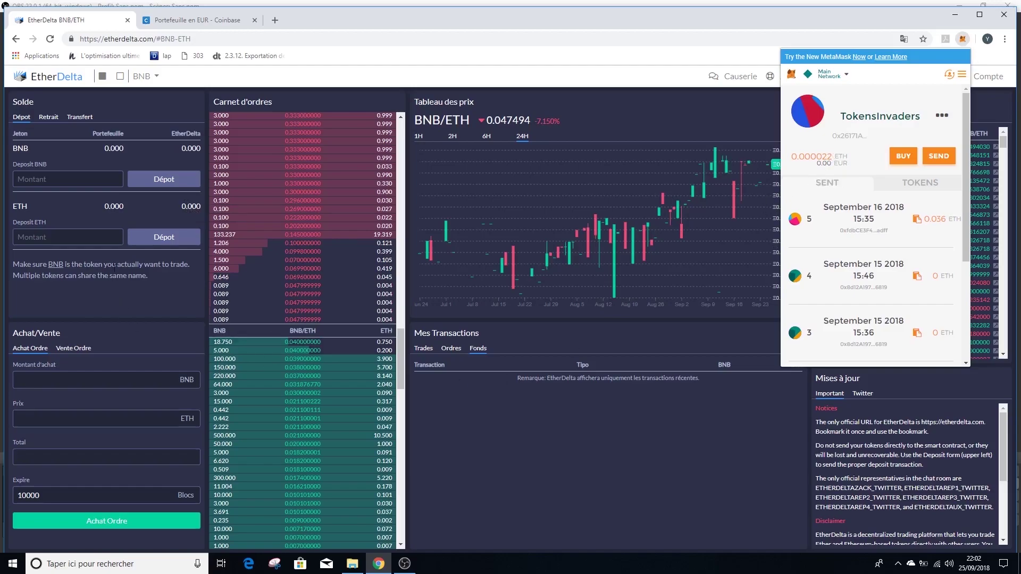
Recheck the MetaMask ETH balance, select the ETH deposit amount, and inspect the exact wallet and EtherDelta ETH amounts
left_click(164, 208)
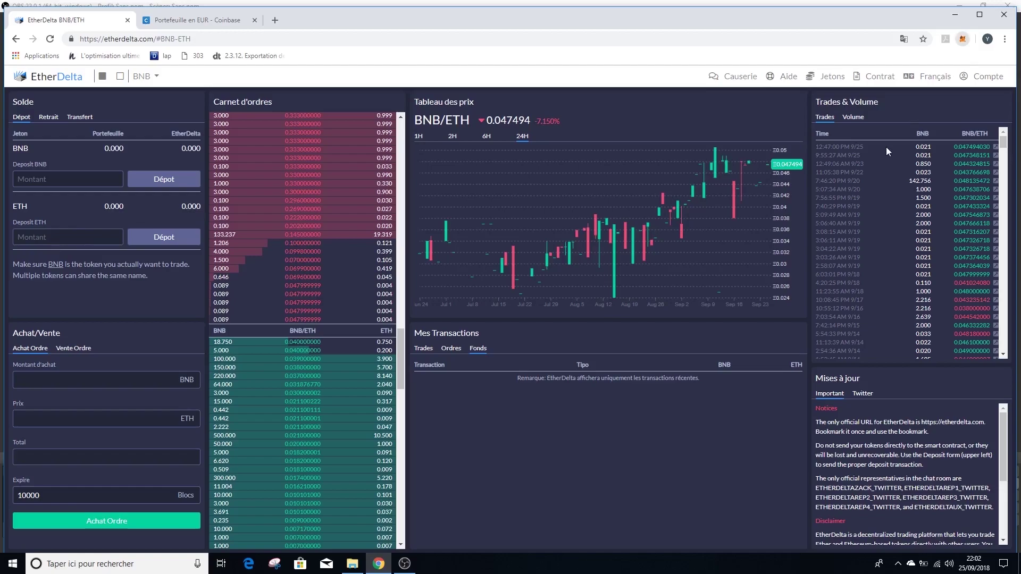
left_click(963, 39)
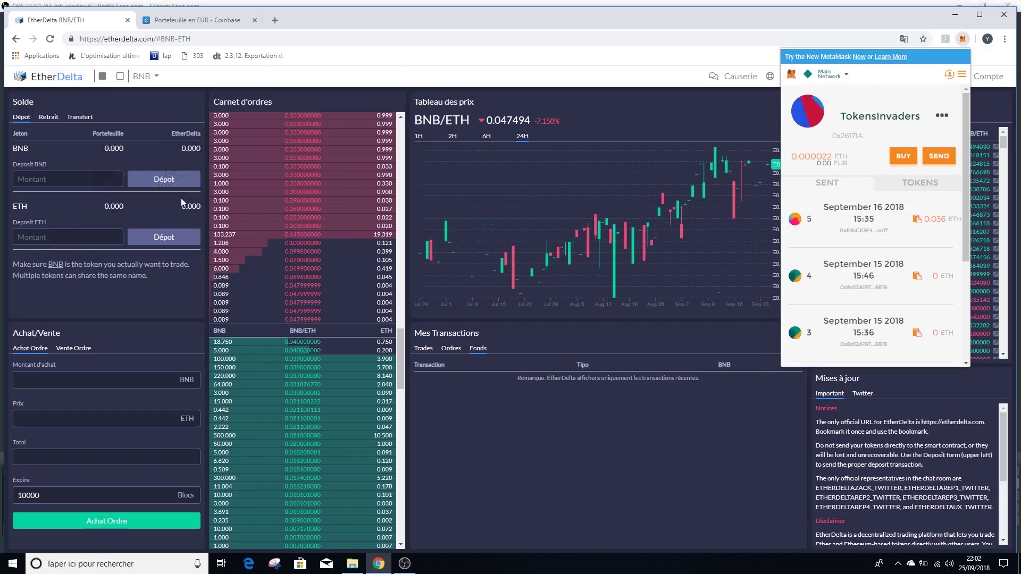
left_click(137, 206)
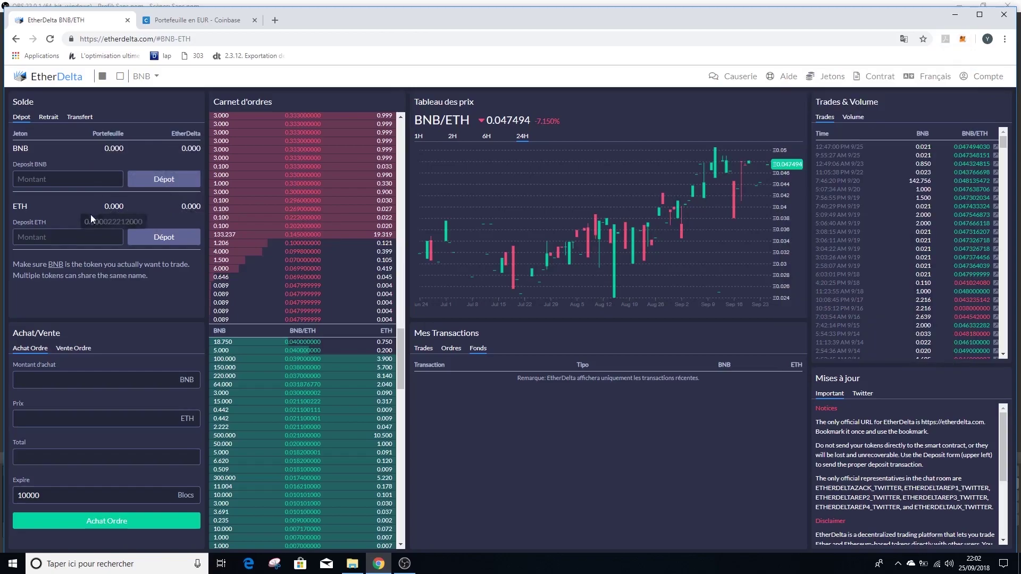
left_click(57, 238)
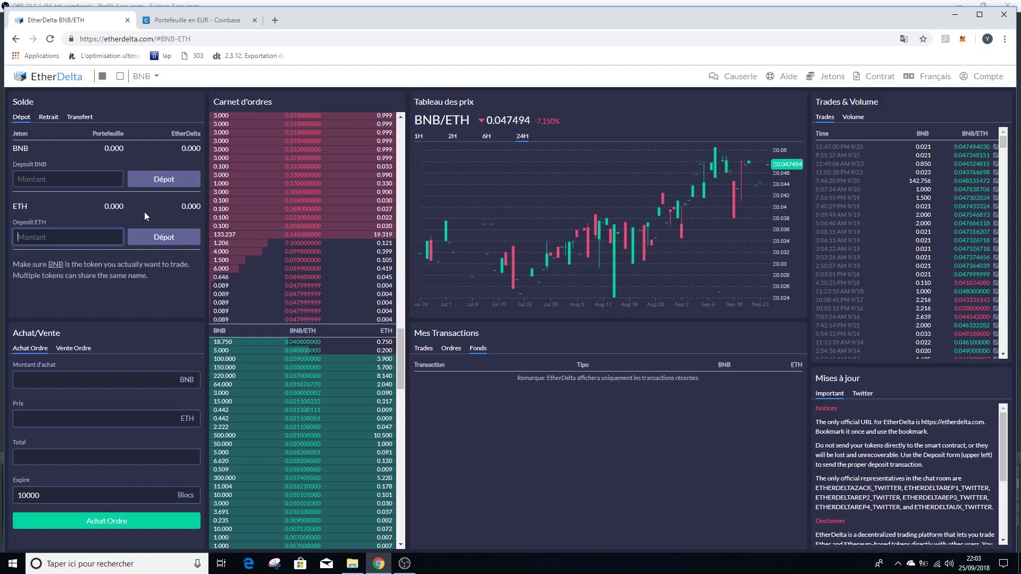
mouse_move(122, 204)
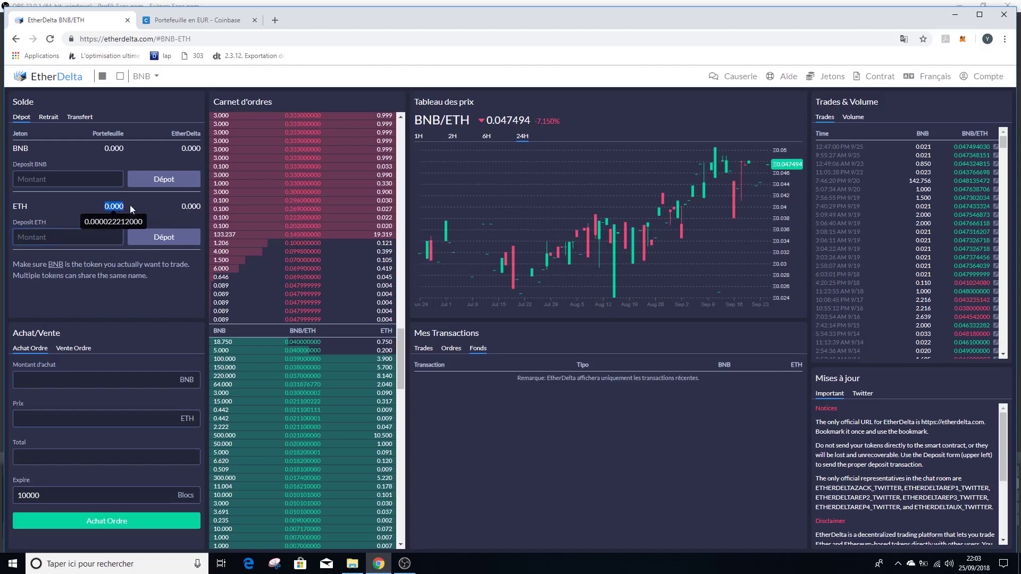
double_click(191, 207)
left_click(200, 206)
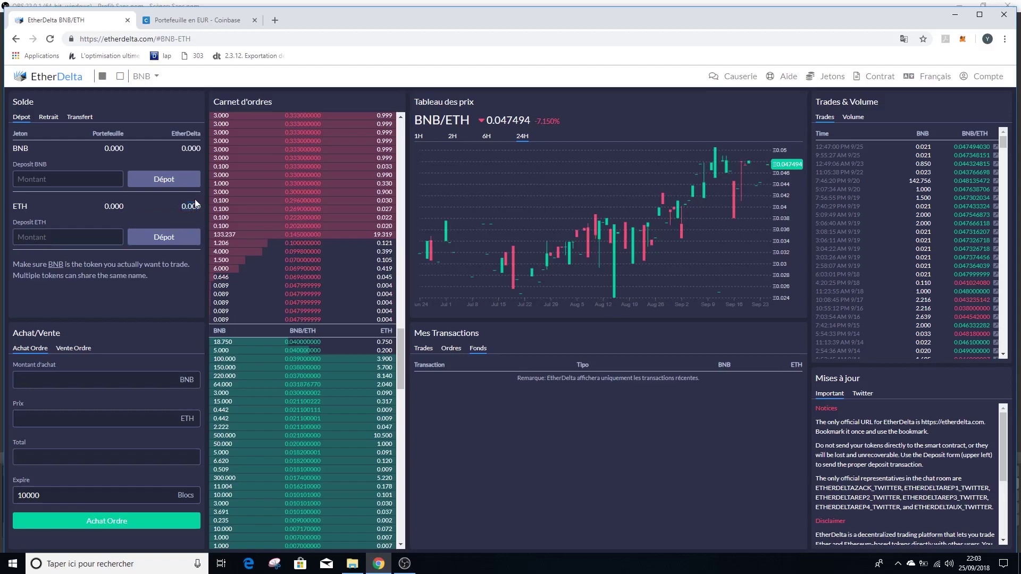
mouse_move(197, 206)
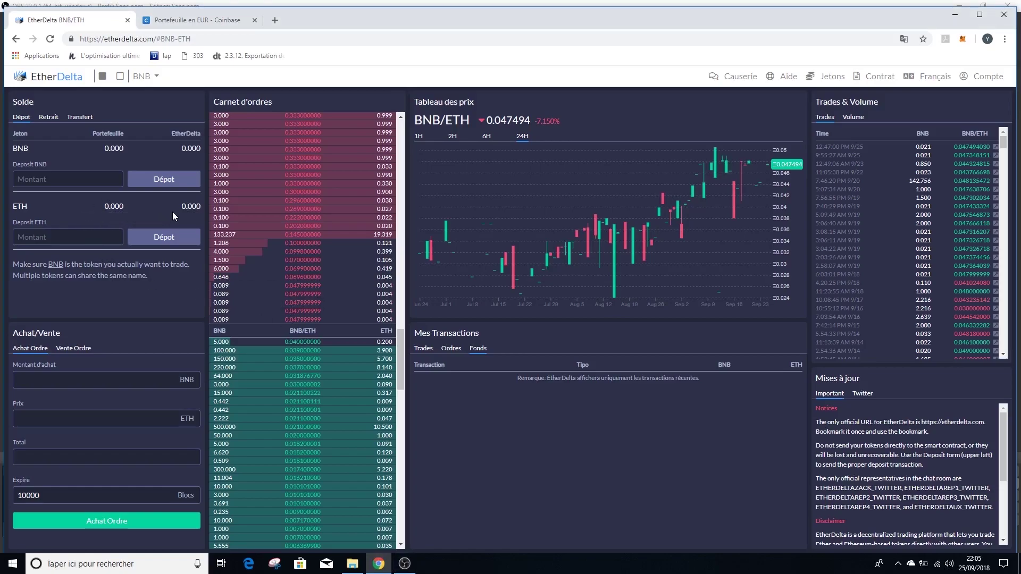
Show the Retrait form, select the ETH withdrawal amount for entry, and view the MetaMask wallet
mouse_move(170, 135)
mouse_move(128, 117)
left_click(50, 118)
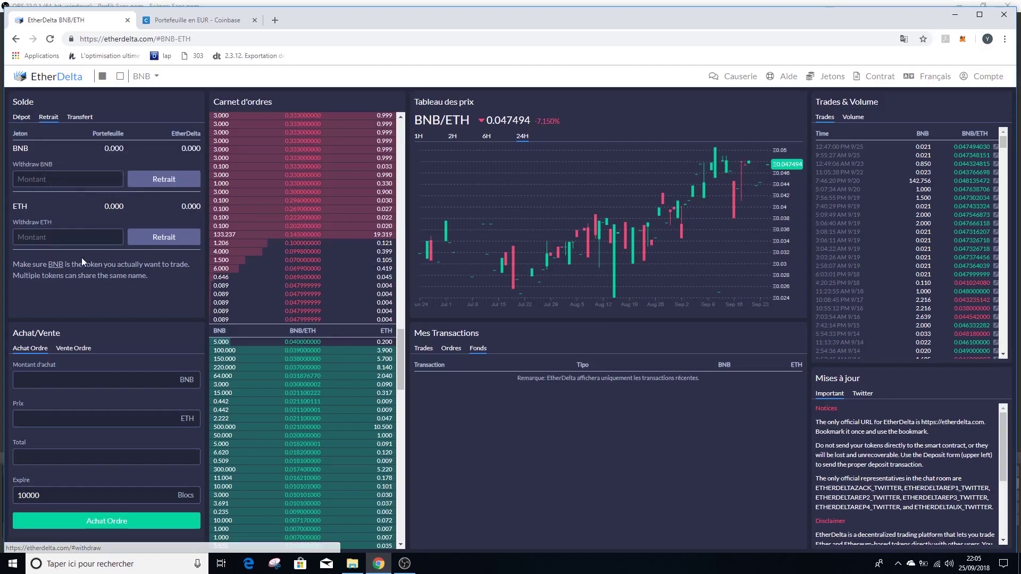
left_click(65, 239)
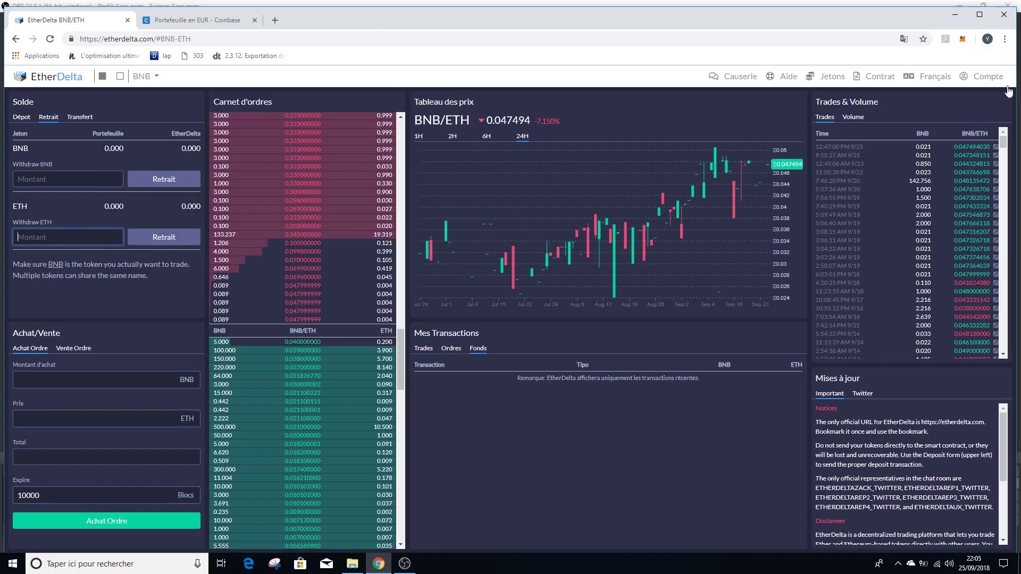
left_click(963, 38)
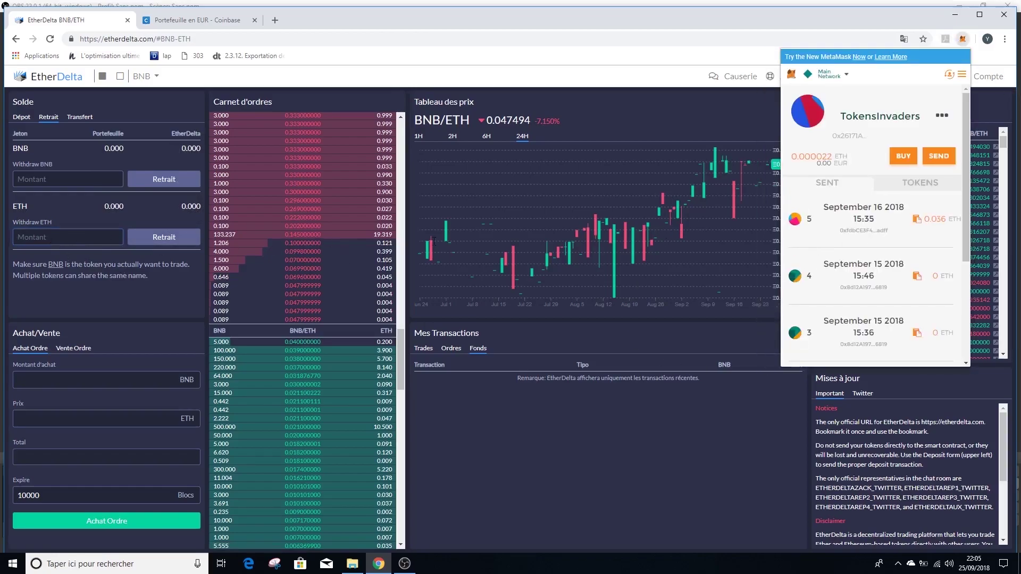
left_click(685, 449)
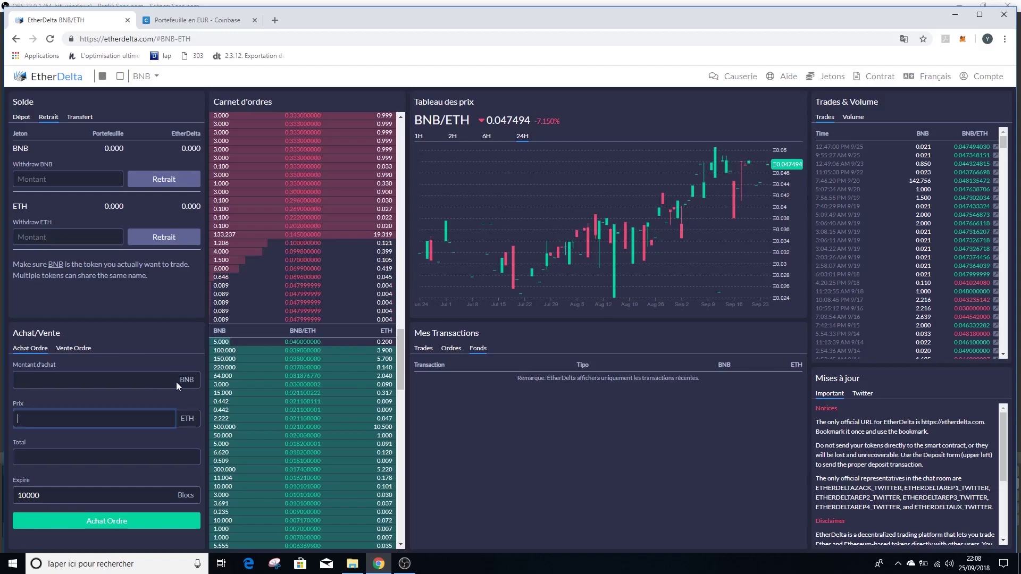
View the traded-token selector and browse the full Jetons list, keeping BNB as the token
left_click(147, 80)
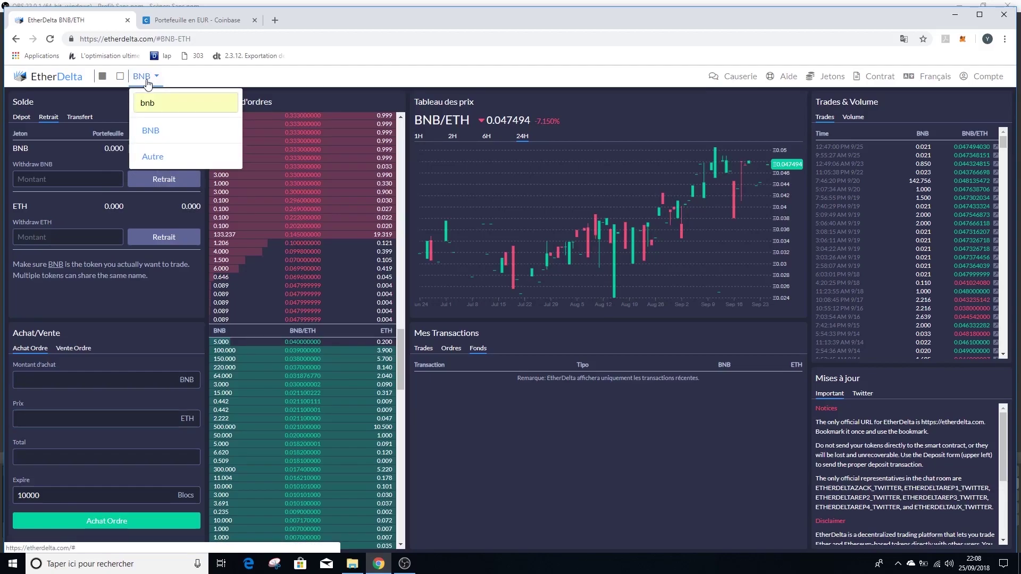
left_click(151, 80)
left_click(151, 81)
left_click(150, 80)
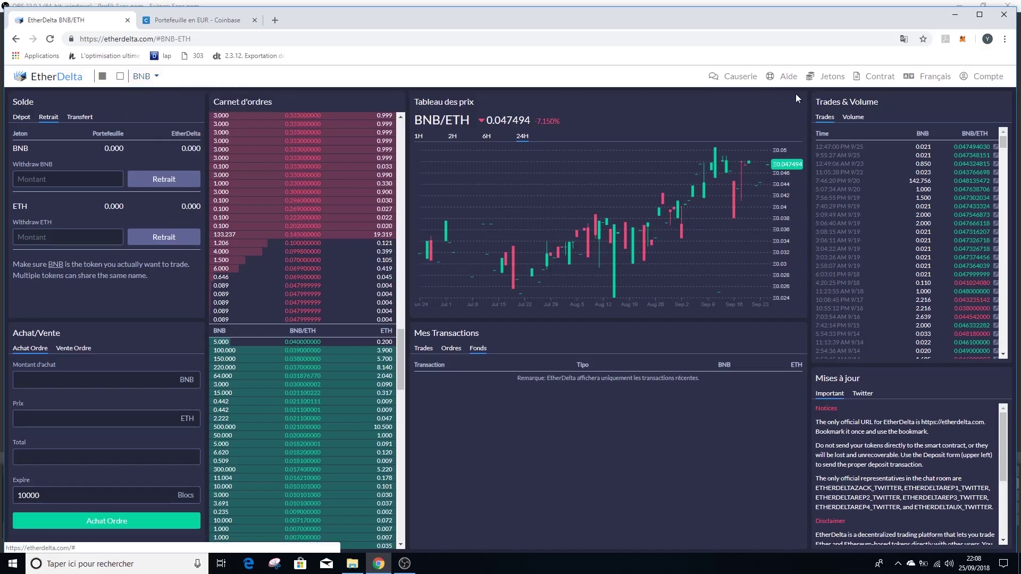
left_click(826, 77)
scroll(818, 117, "down", 15)
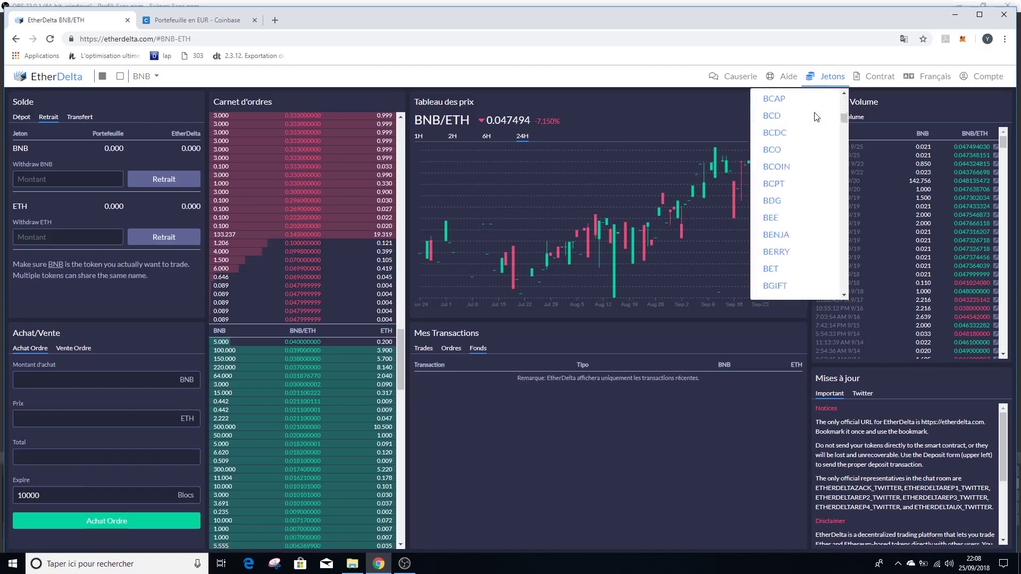
scroll(815, 122, "up", 8)
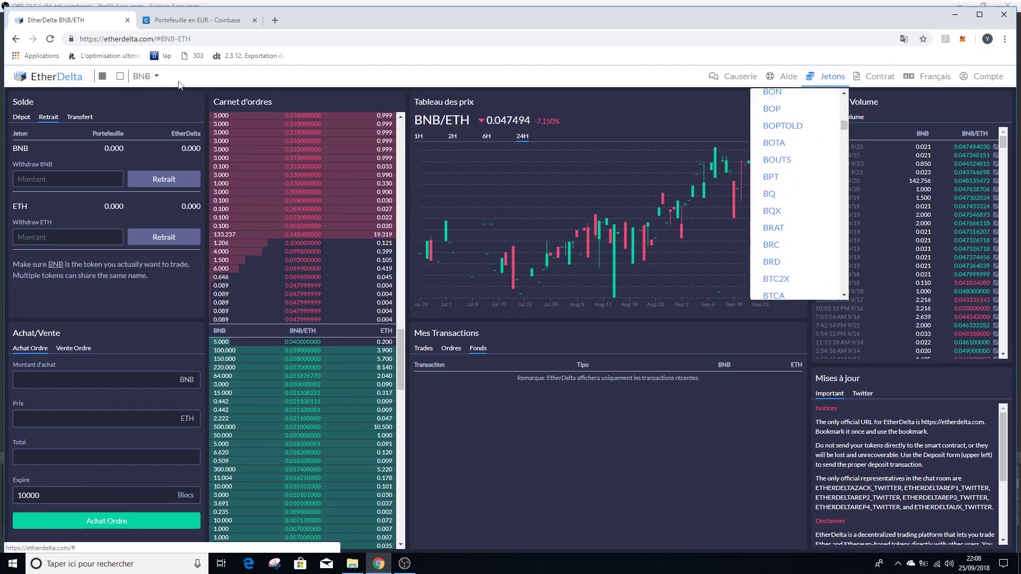
left_click(184, 100)
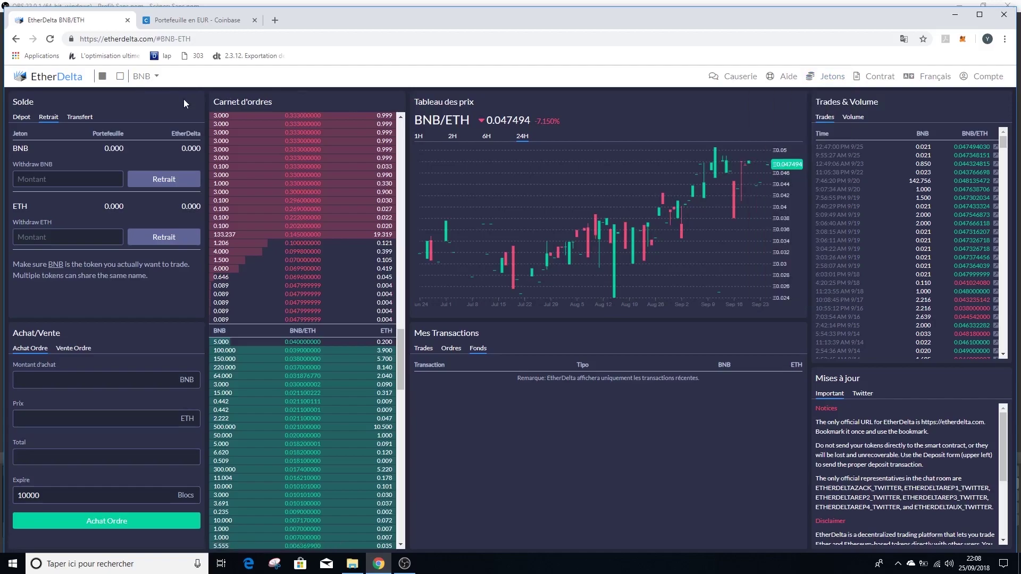
Fill in the BNB buy order with an amount of 10 BNB and a price of 1 ETH
left_click(130, 381)
type("10")
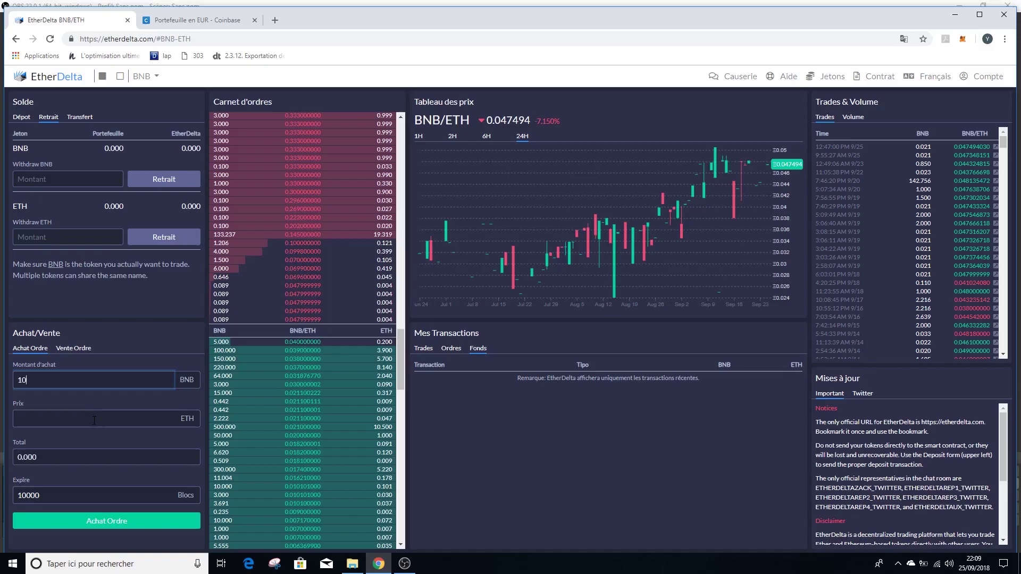
left_click(88, 426)
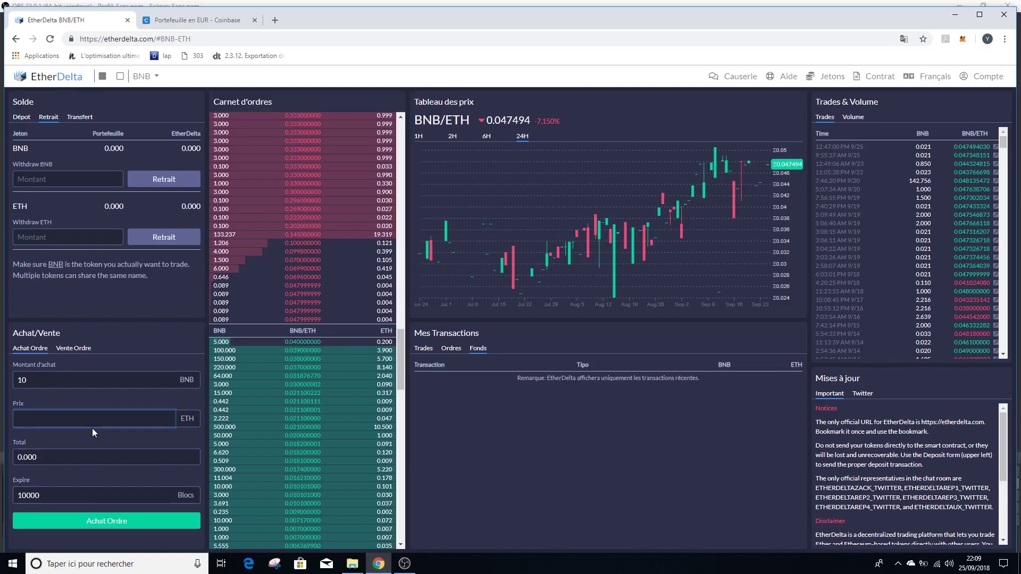
type("1")
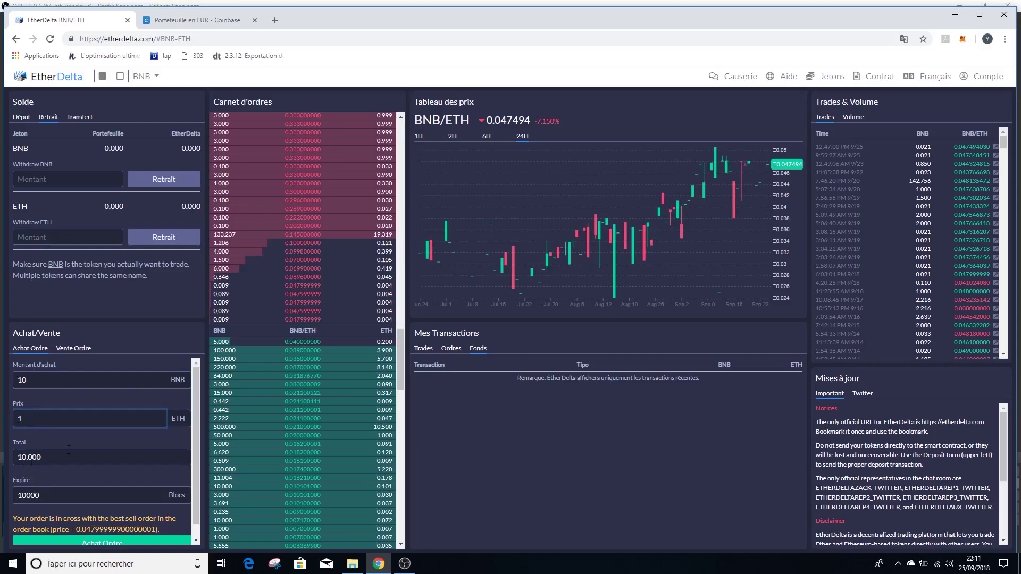
scroll(68, 449, "down", 1)
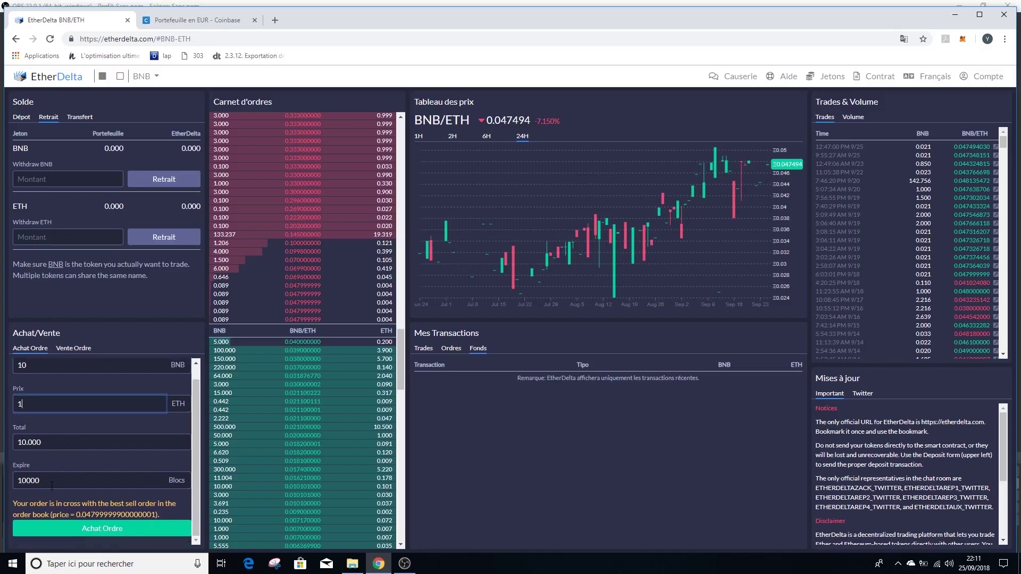
left_click_drag(50, 485, 15, 487)
left_click(35, 481)
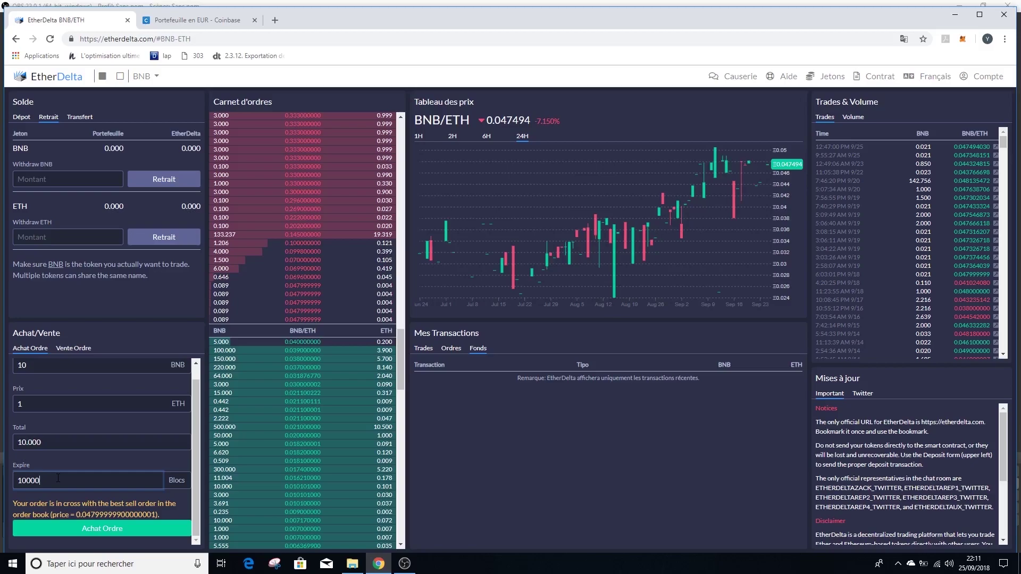
type("000000")
left_click_drag(73, 481, 14, 480)
scroll(122, 396, "up", 1)
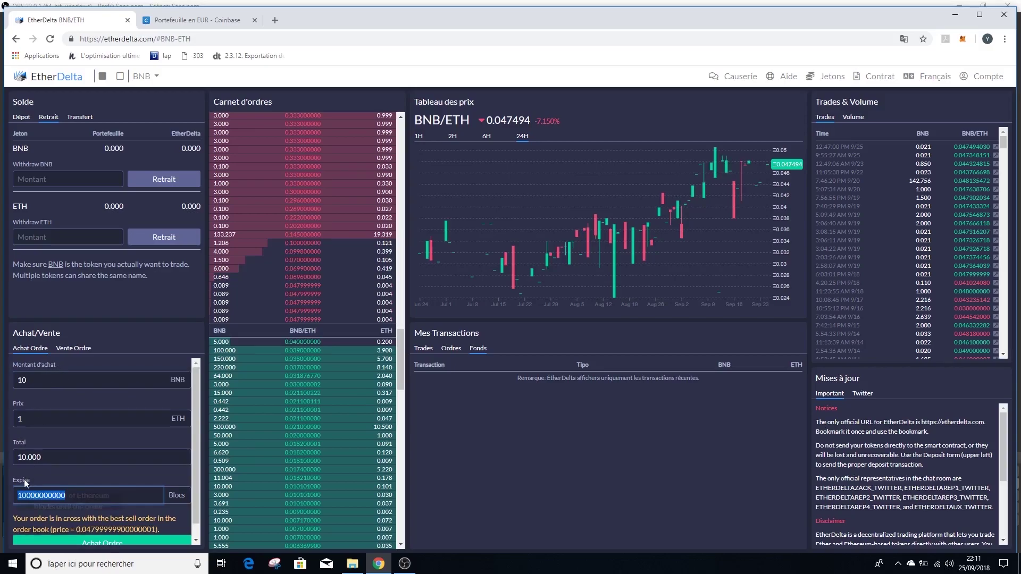
scroll(143, 452, "down", 1)
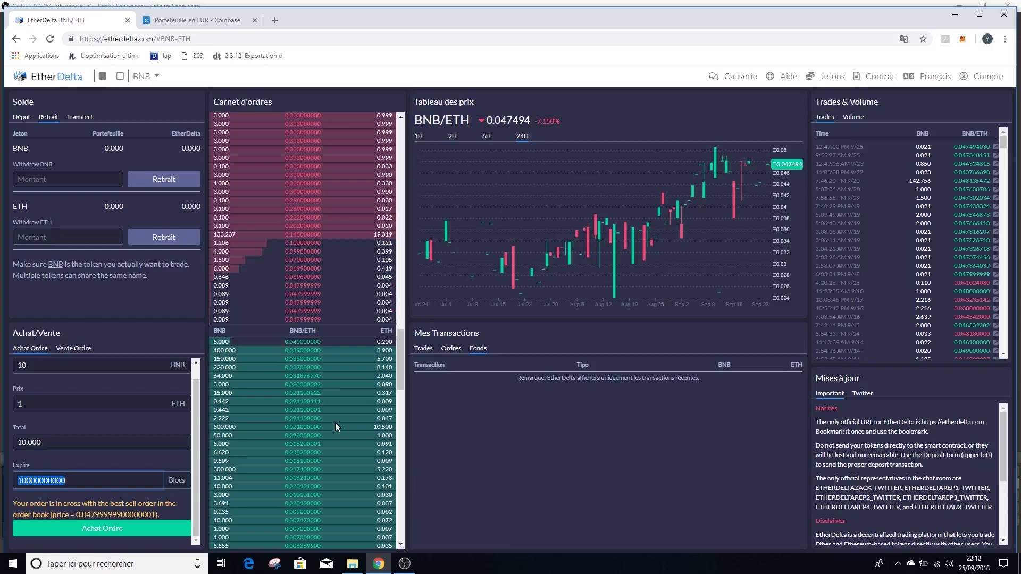
Open the order-book sell order for 0.100 BNB at 0.296 BNB/ETH, examine its price, expiry and amount, and cancel the purchase
scroll(334, 422, "down", 3)
scroll(323, 389, "down", 2)
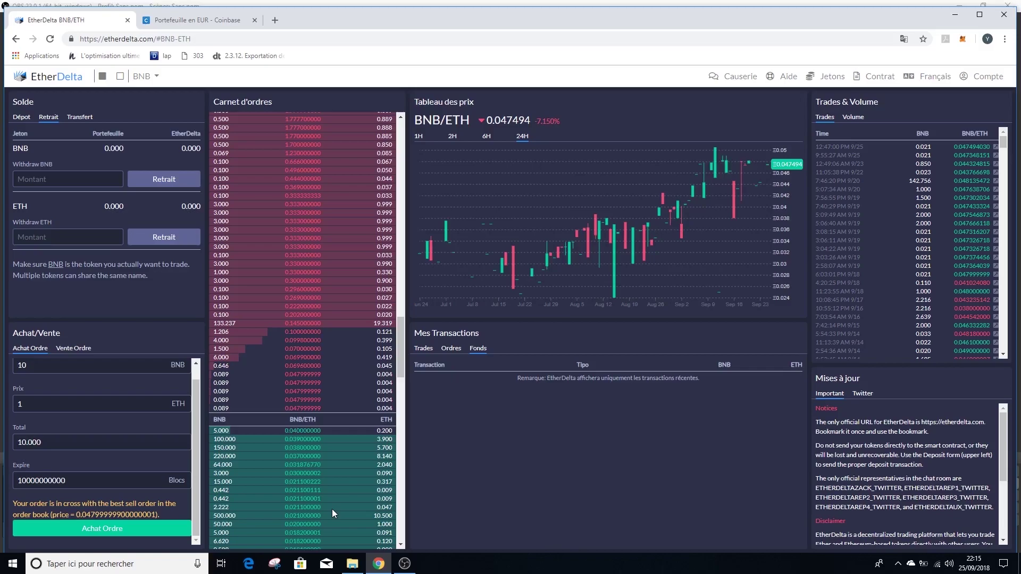
scroll(338, 385, "up", 2)
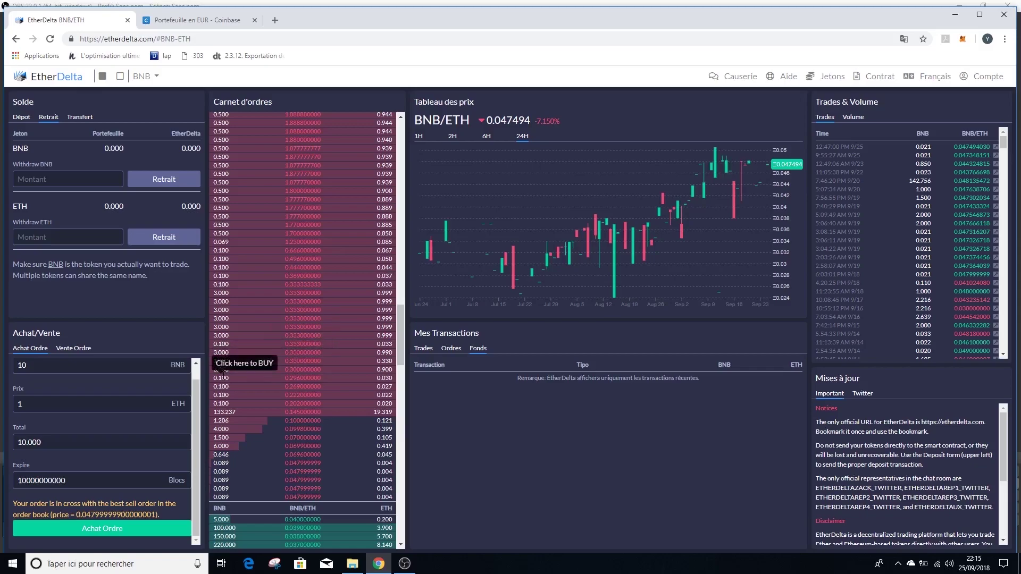
left_click(294, 377)
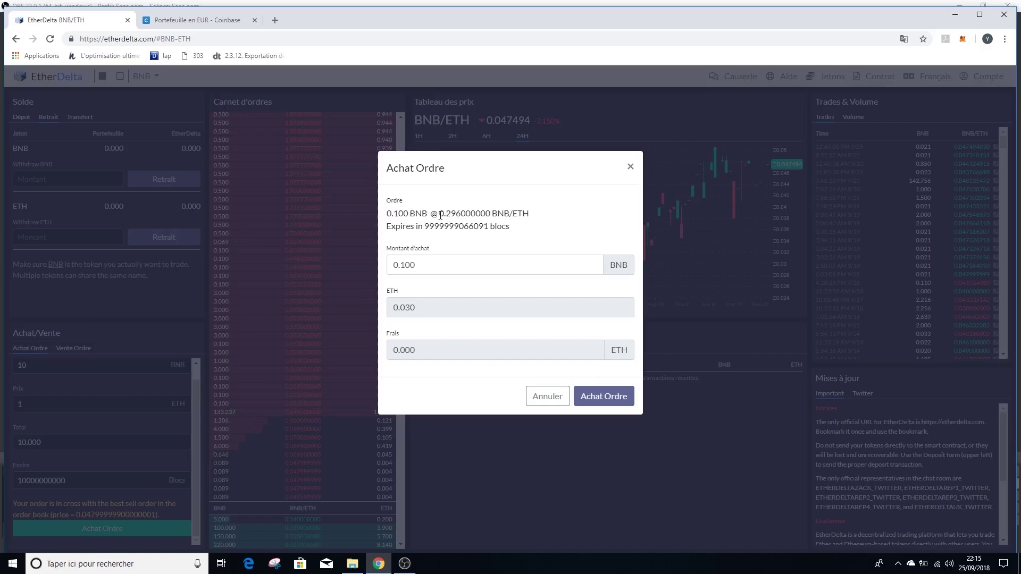
left_click_drag(441, 215, 460, 214)
left_click_drag(426, 225, 489, 225)
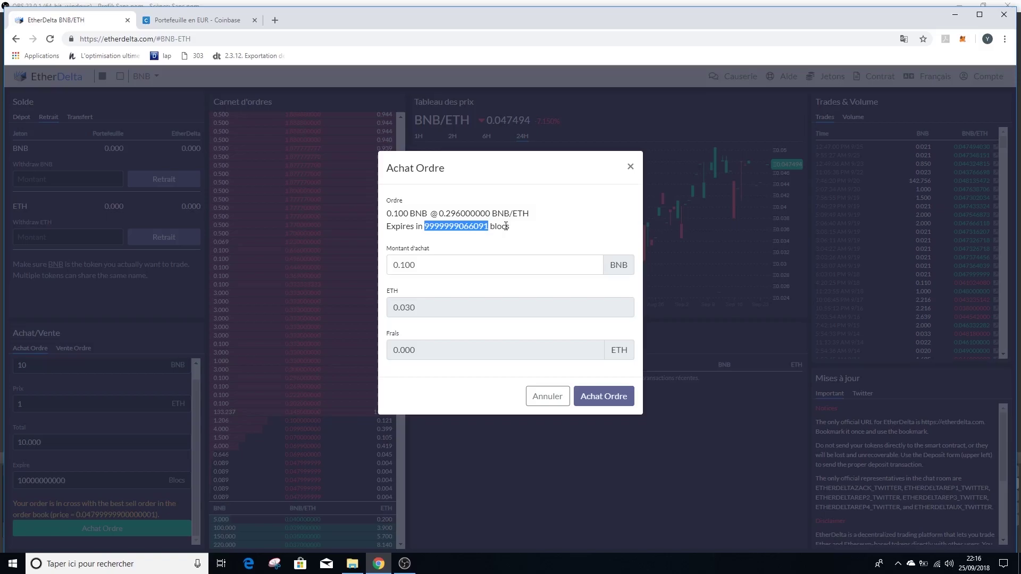
left_click(486, 233)
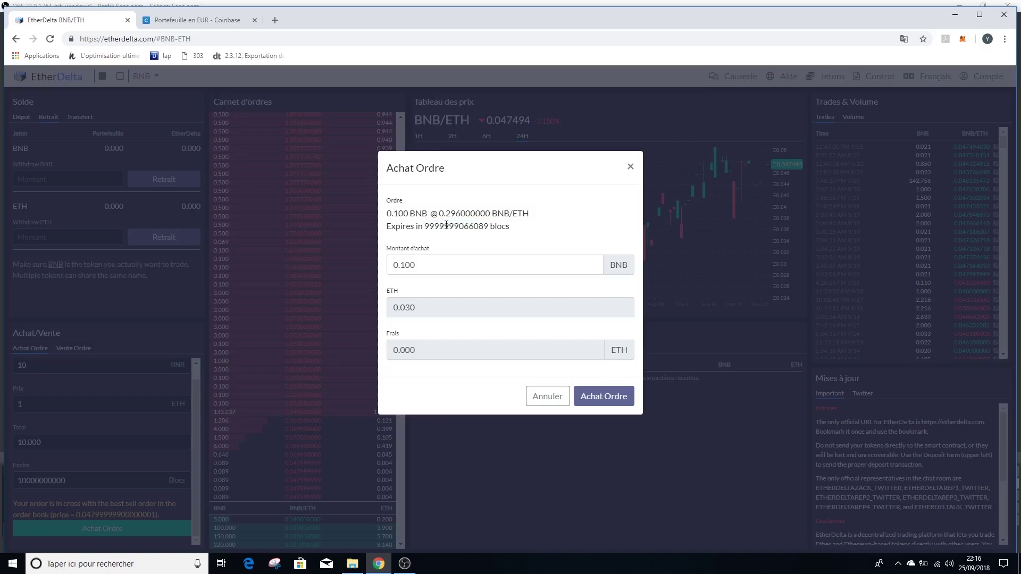
left_click_drag(430, 224, 474, 226)
left_click(490, 234)
left_click_drag(389, 218, 398, 215)
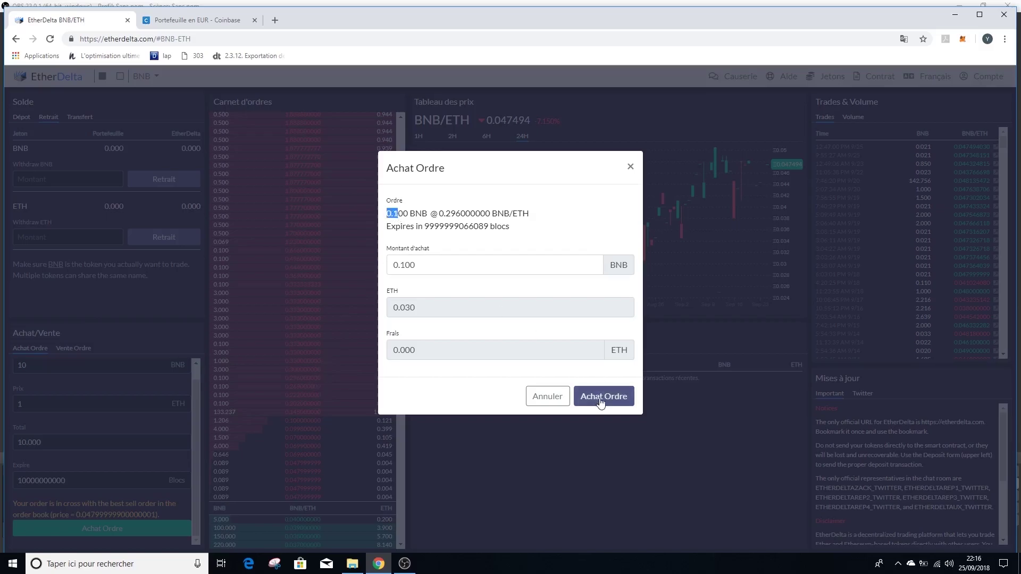
left_click(398, 214)
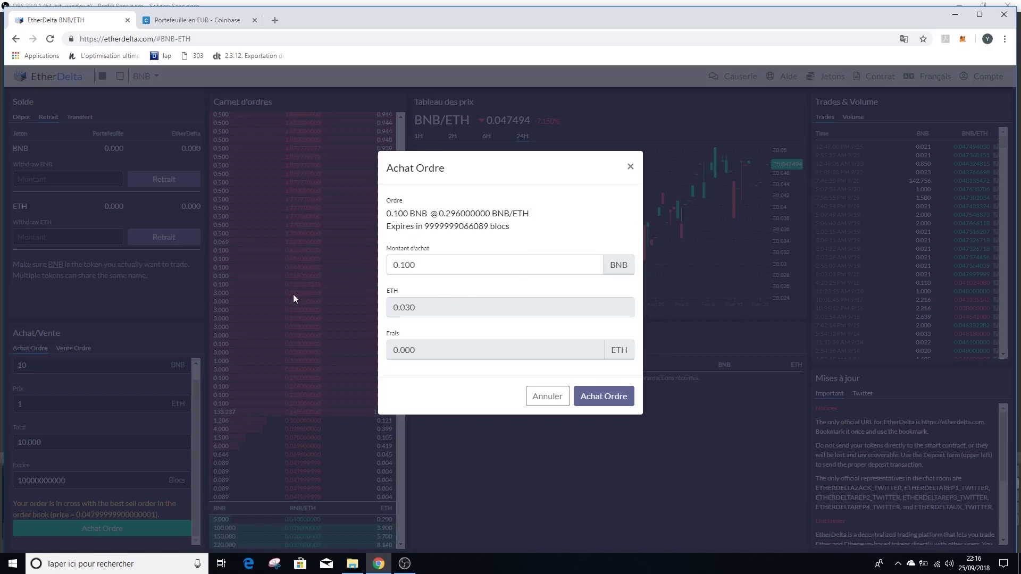
left_click(532, 395)
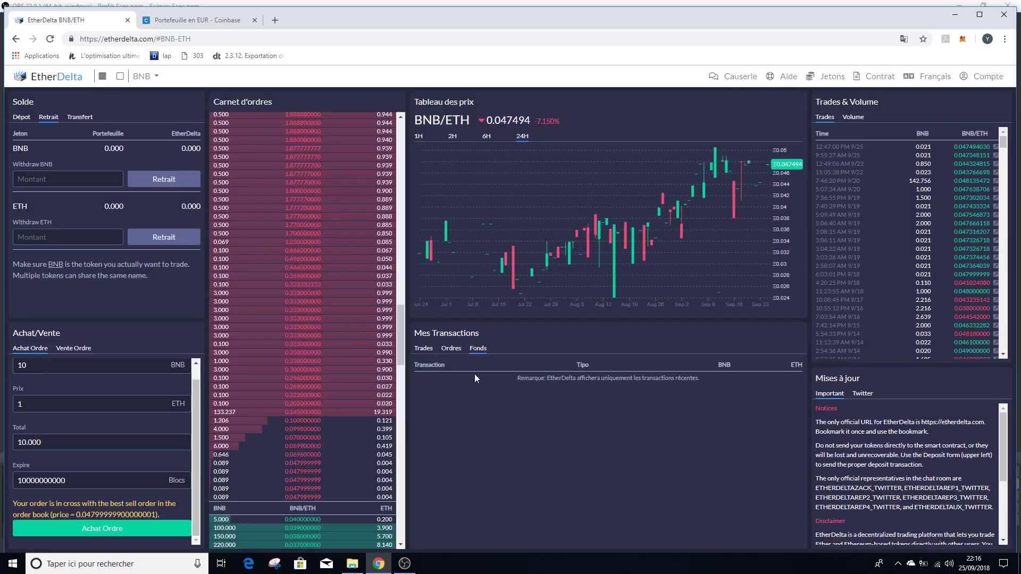
Open a sell order for 3.000 BNB at 0.333 BNB/ETH and examine its total cost in ETH
left_click(305, 295)
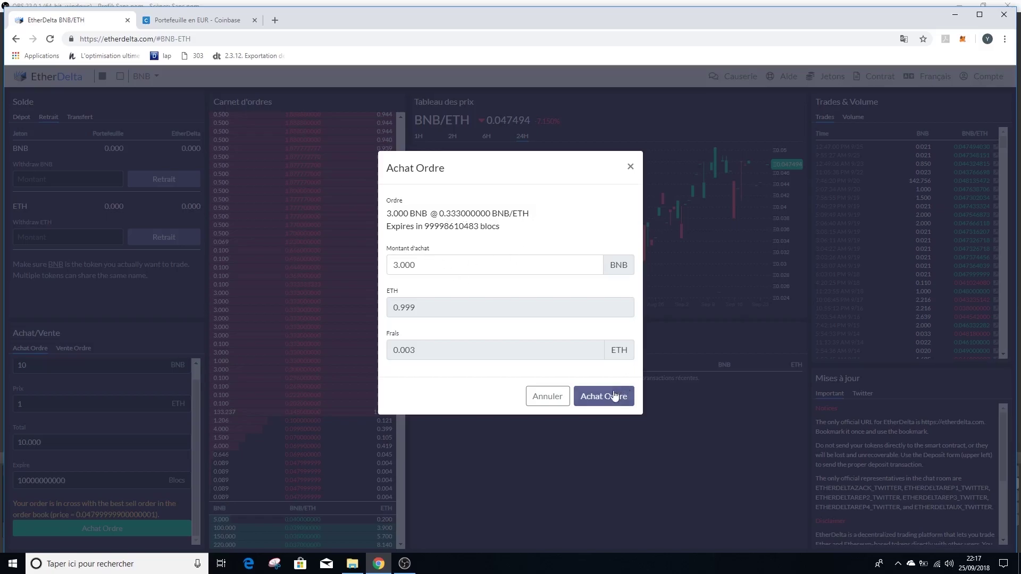
left_click_drag(416, 314, 400, 310)
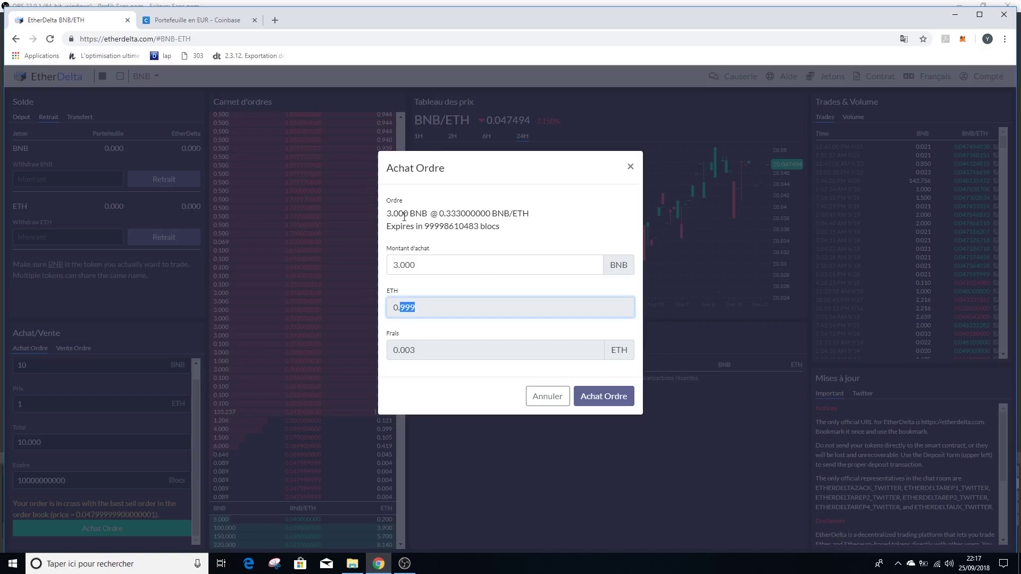
left_click(432, 307)
left_click_drag(431, 308, 392, 309)
left_click(409, 309)
Set the purchase amount to 1 BNB in the Achat Ordre dialog and check the recalculated ETH cost
left_click_drag(429, 258, 342, 263)
type("1")
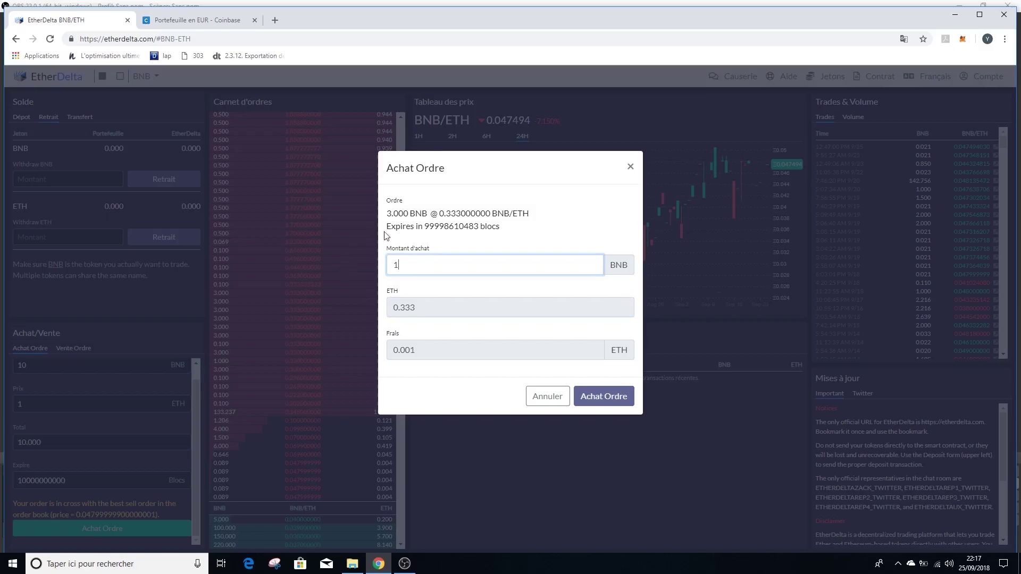
left_click(454, 298)
left_click_drag(433, 312, 402, 317)
left_click(418, 307)
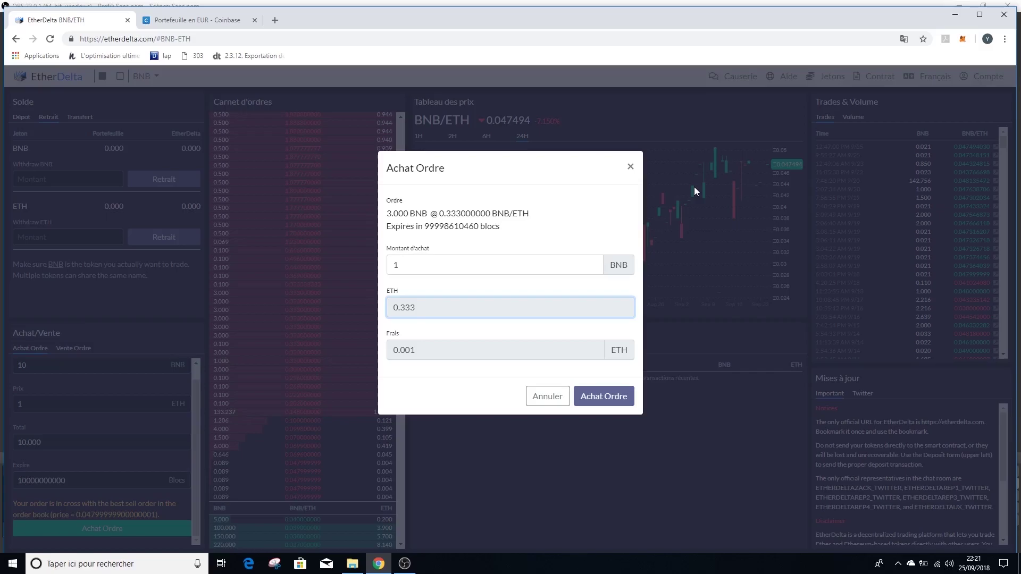
Cancel the 1 BNB purchase and show the deposit form in the balance section
left_click(547, 399)
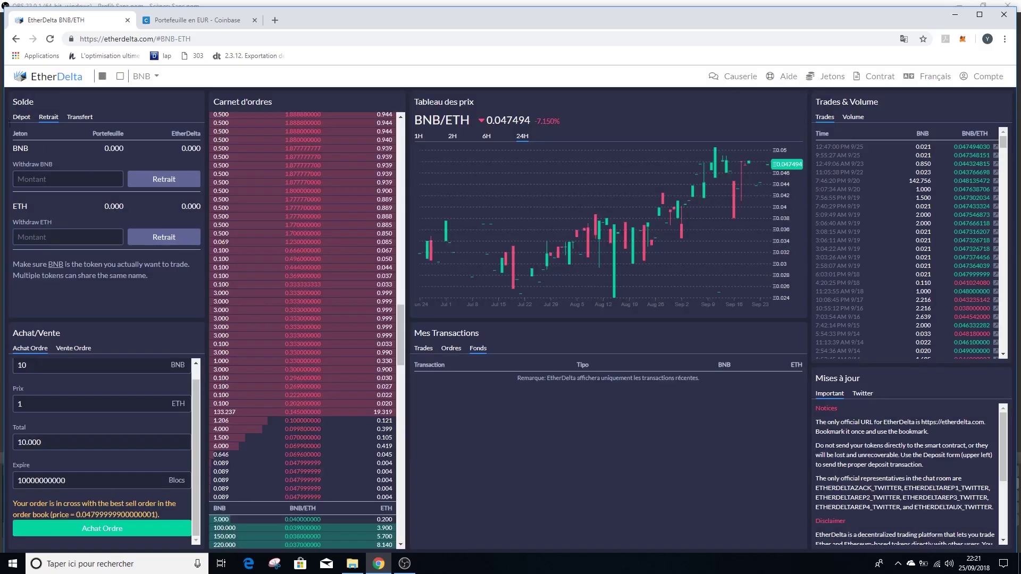
left_click(21, 117)
mouse_move(81, 140)
Check the ETH balance in the MetaMask wallet, close it, and go to the BNB deposit amount
left_click(963, 40)
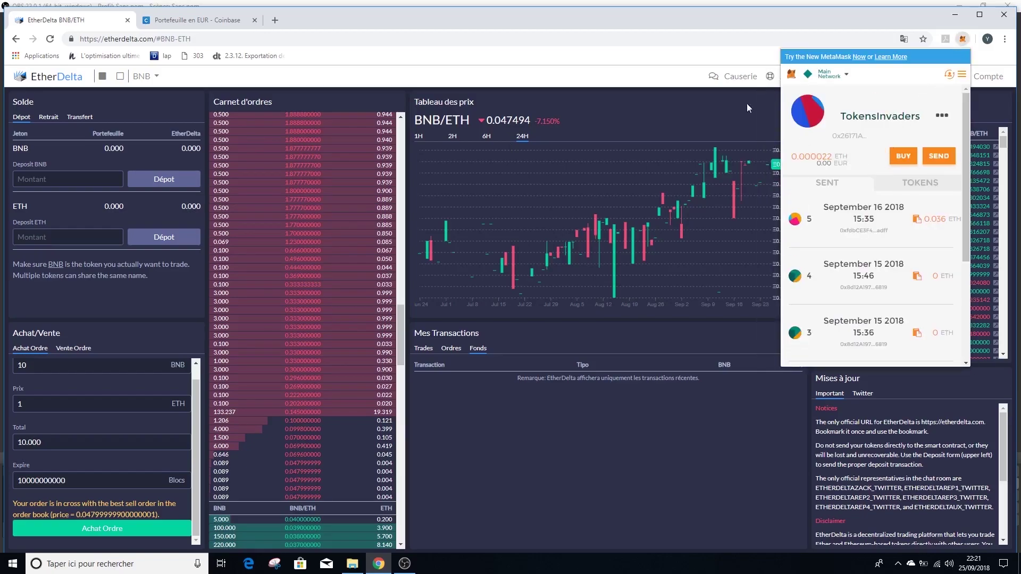
left_click(700, 125)
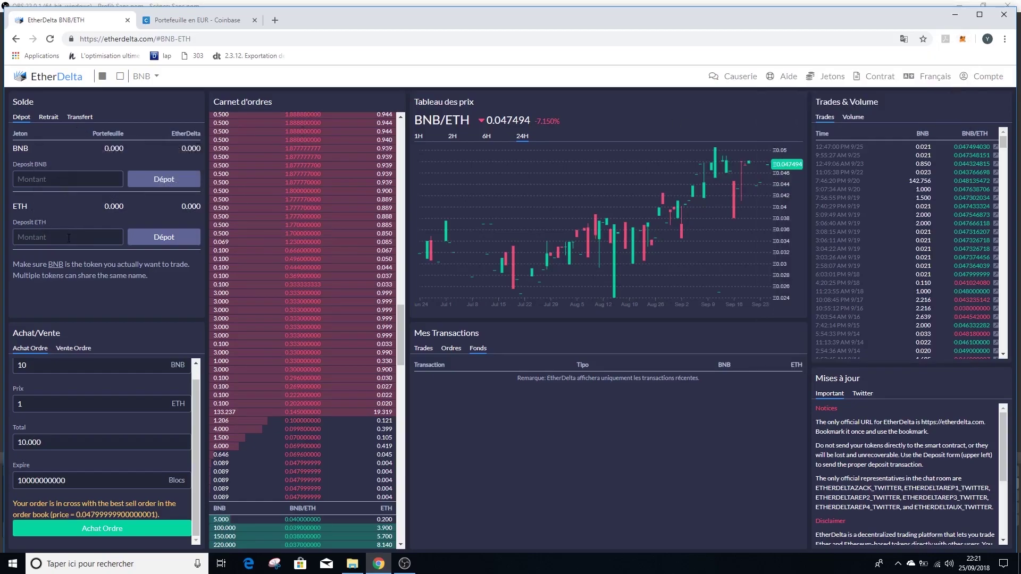
left_click(52, 173)
mouse_move(157, 138)
Show the BNB sell order form and examine its amount and price fields
left_click(74, 348)
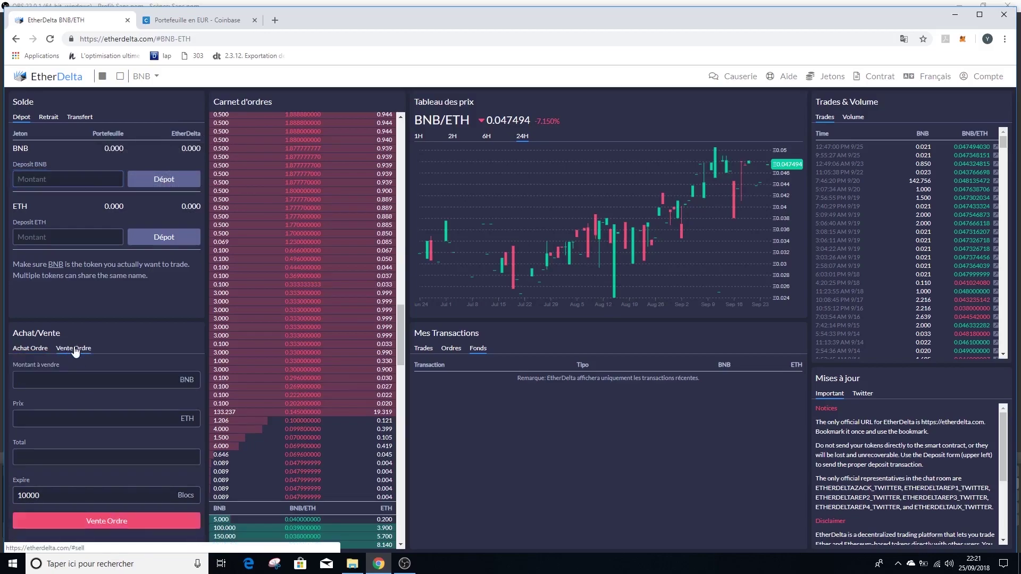
left_click(152, 377)
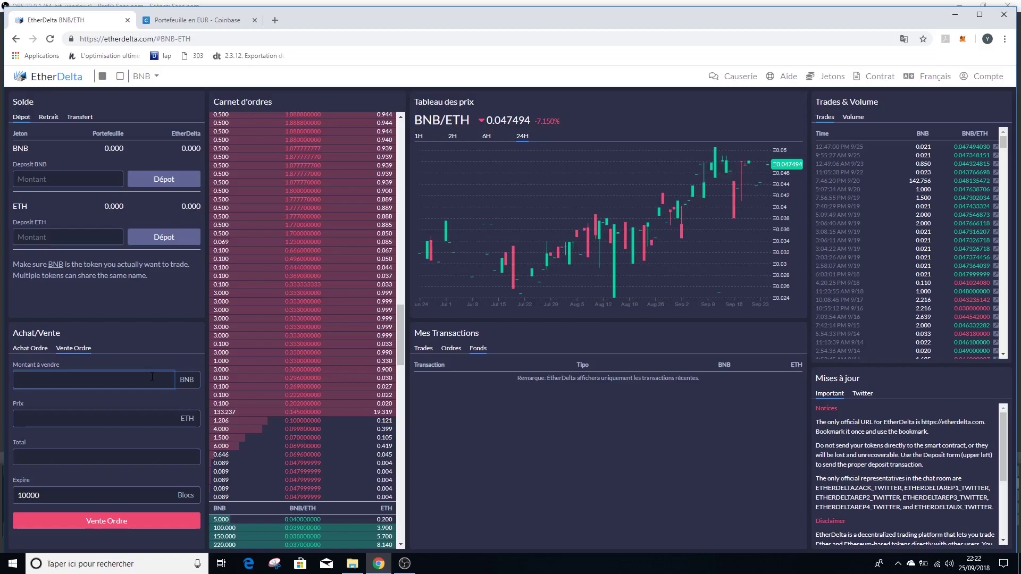
left_click(154, 420)
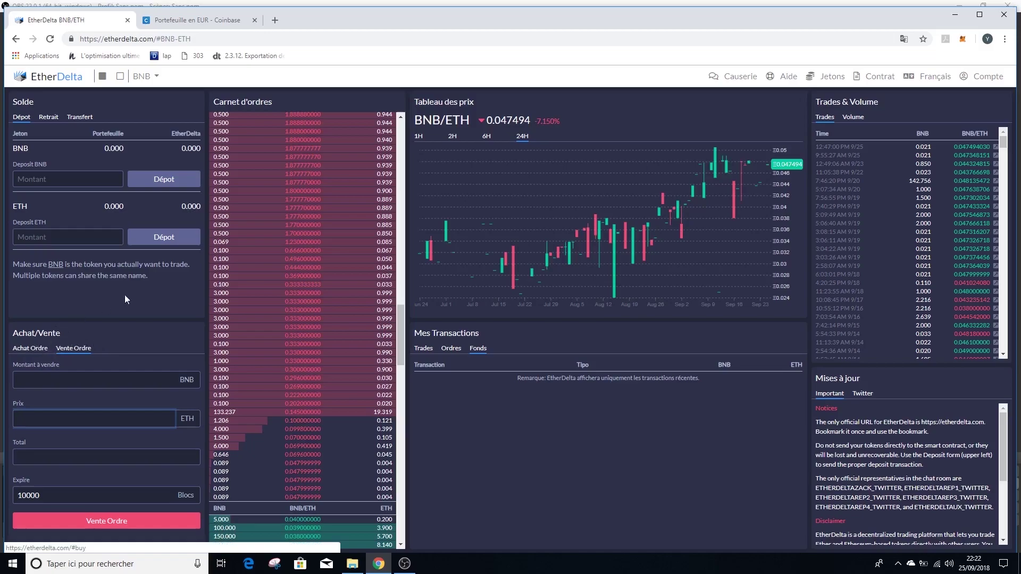
Browse the buy orders in the order book and open the one for 500.000 BNB at 0.000010000 BNB/ETH
scroll(370, 383, "down", 3)
scroll(370, 383, "down", 5)
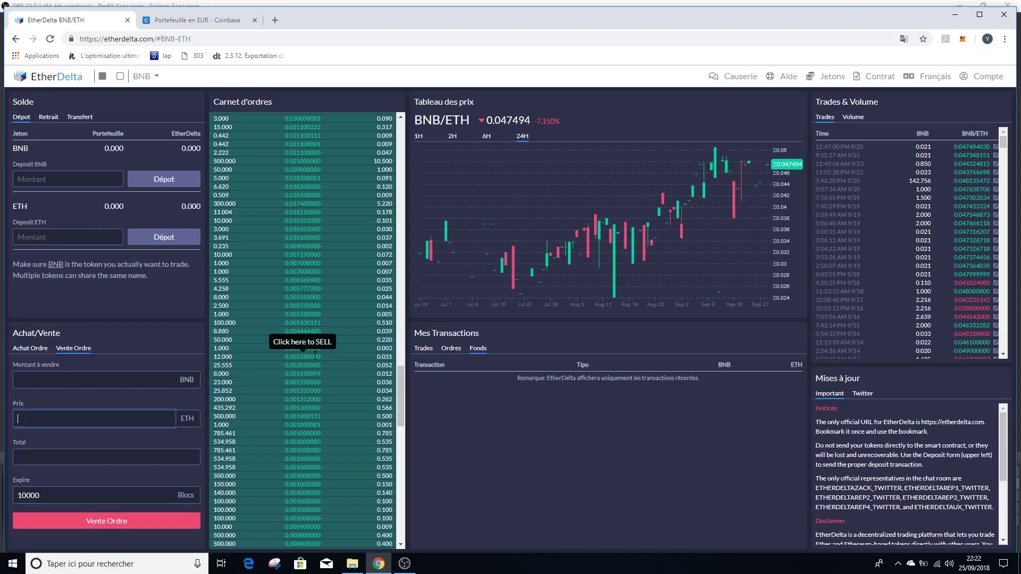
scroll(326, 407, "down", 2)
scroll(327, 409, "down", 5)
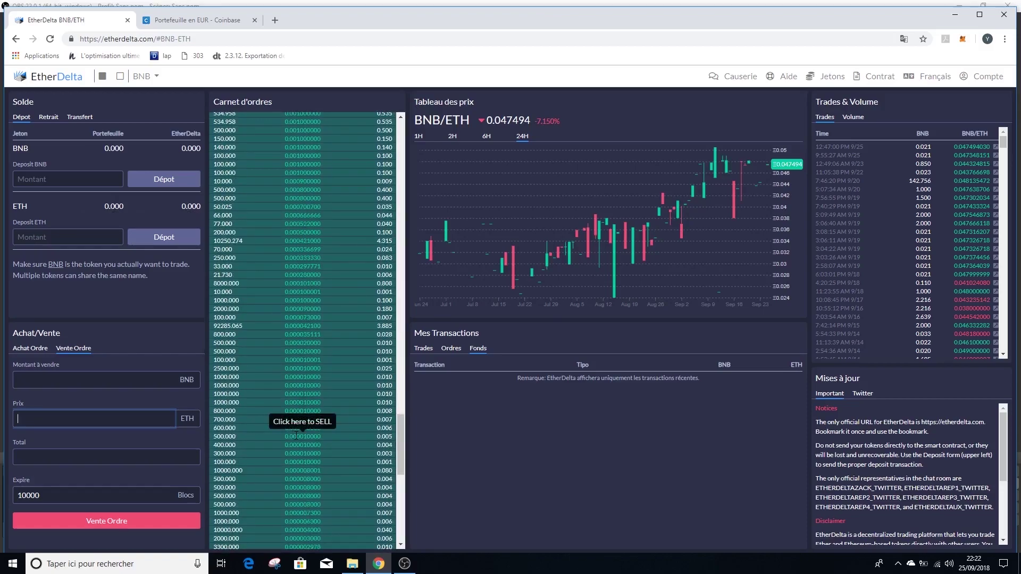
left_click(296, 436)
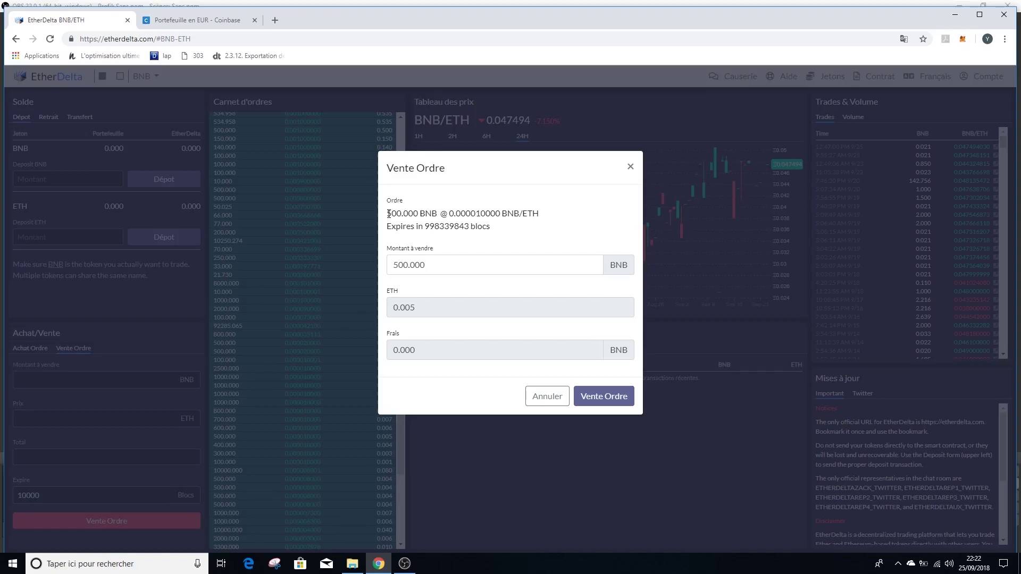
Examine the BNB amount and unit price in the Vente Ordre dialog, and cancel the sale
left_click_drag(388, 214, 450, 213)
left_click(449, 211)
left_click(480, 213)
left_click(450, 213)
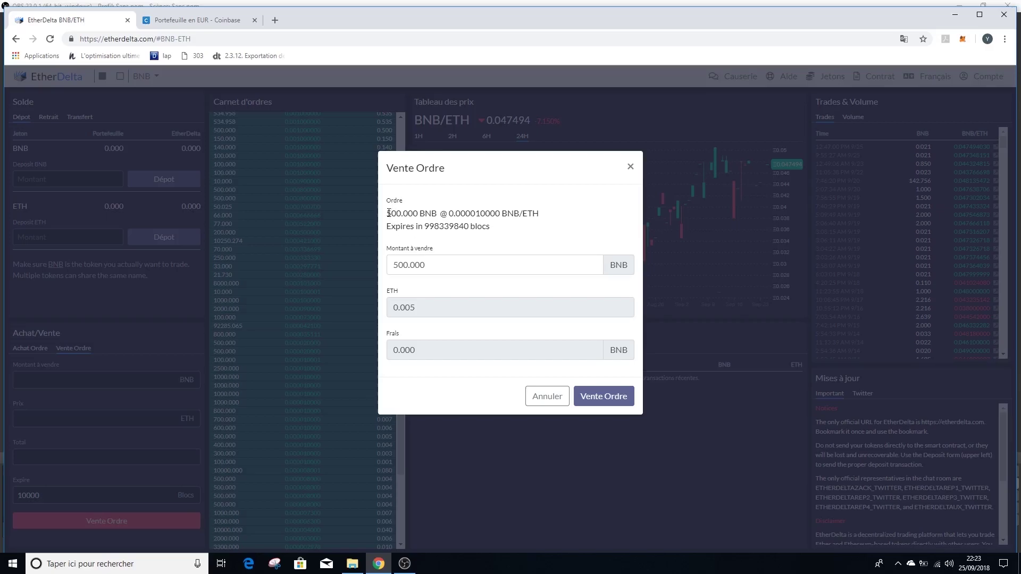
left_click_drag(454, 216, 481, 215)
left_click(483, 217)
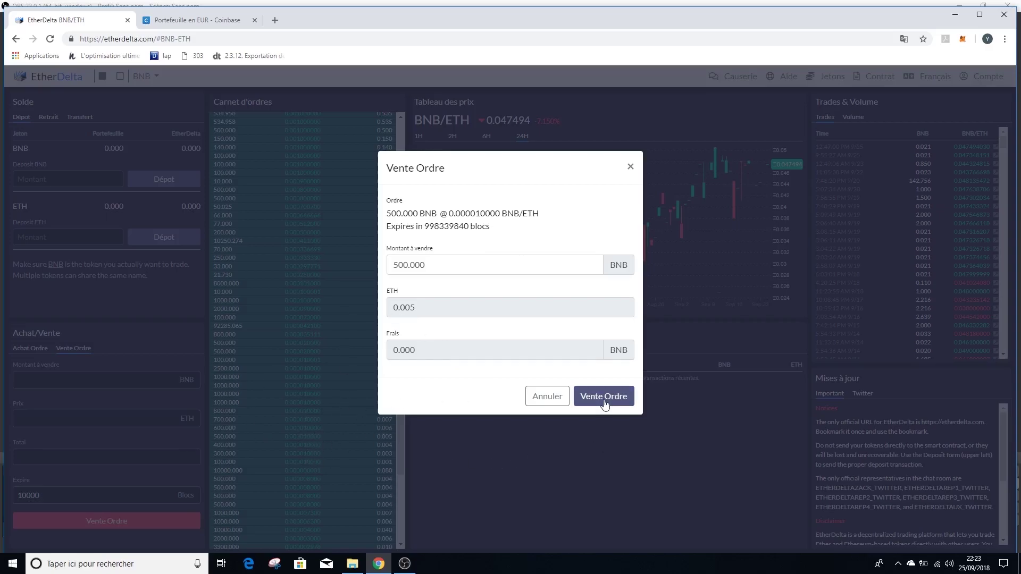
left_click(548, 396)
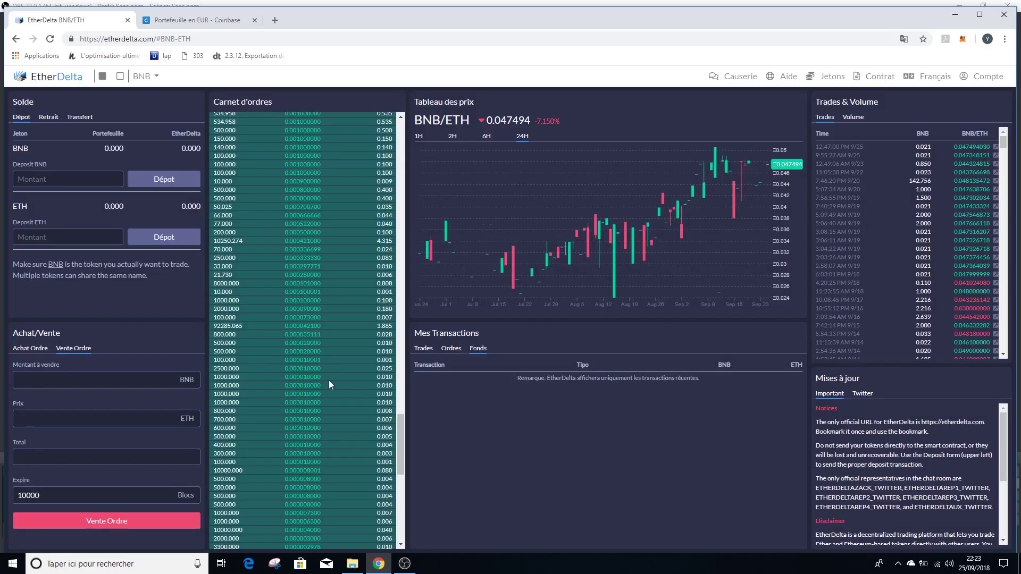